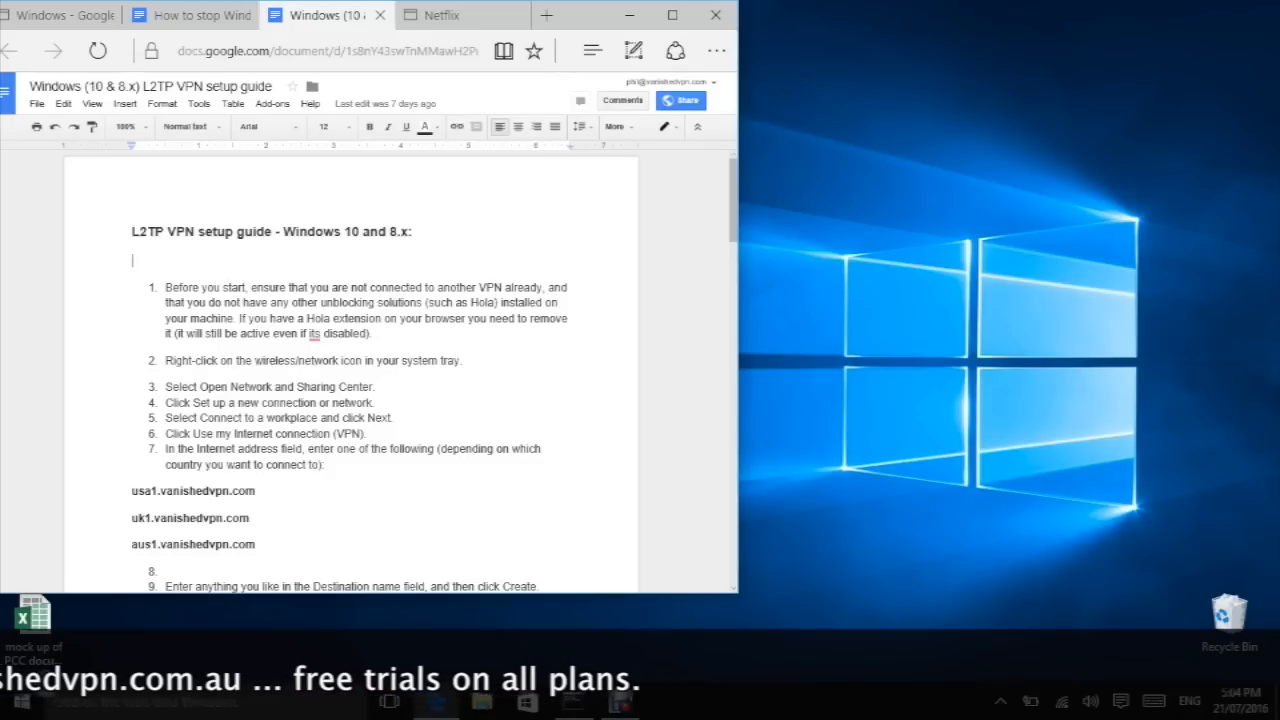
Step: Replace the Netflix search term 'friends' with 'minions' and browse the resulting titles
click(441, 15)
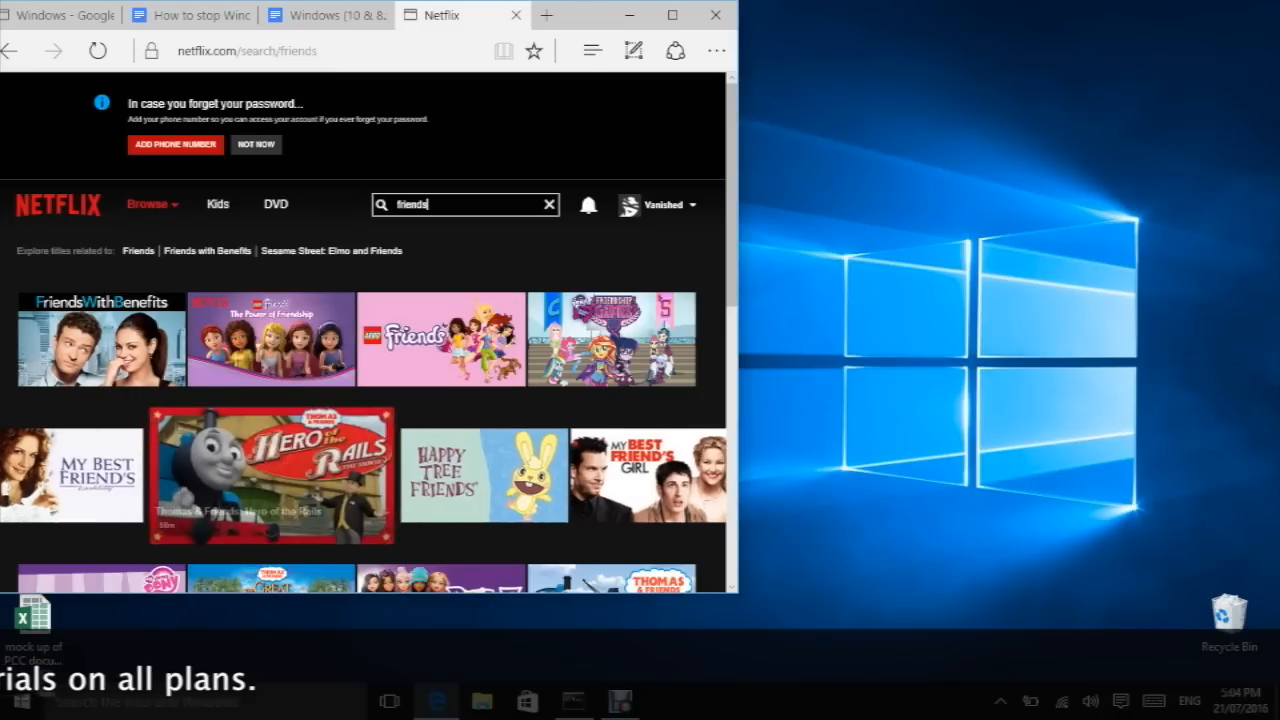
double_click(412, 205)
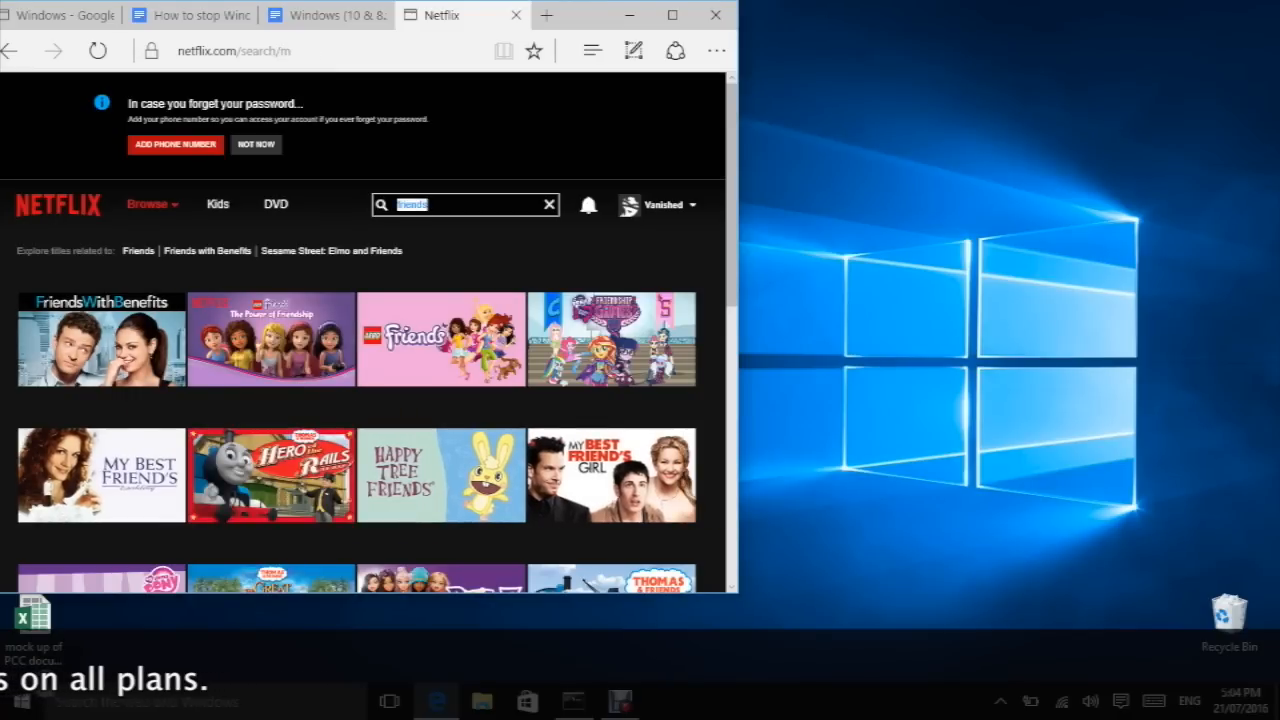
text(minion)
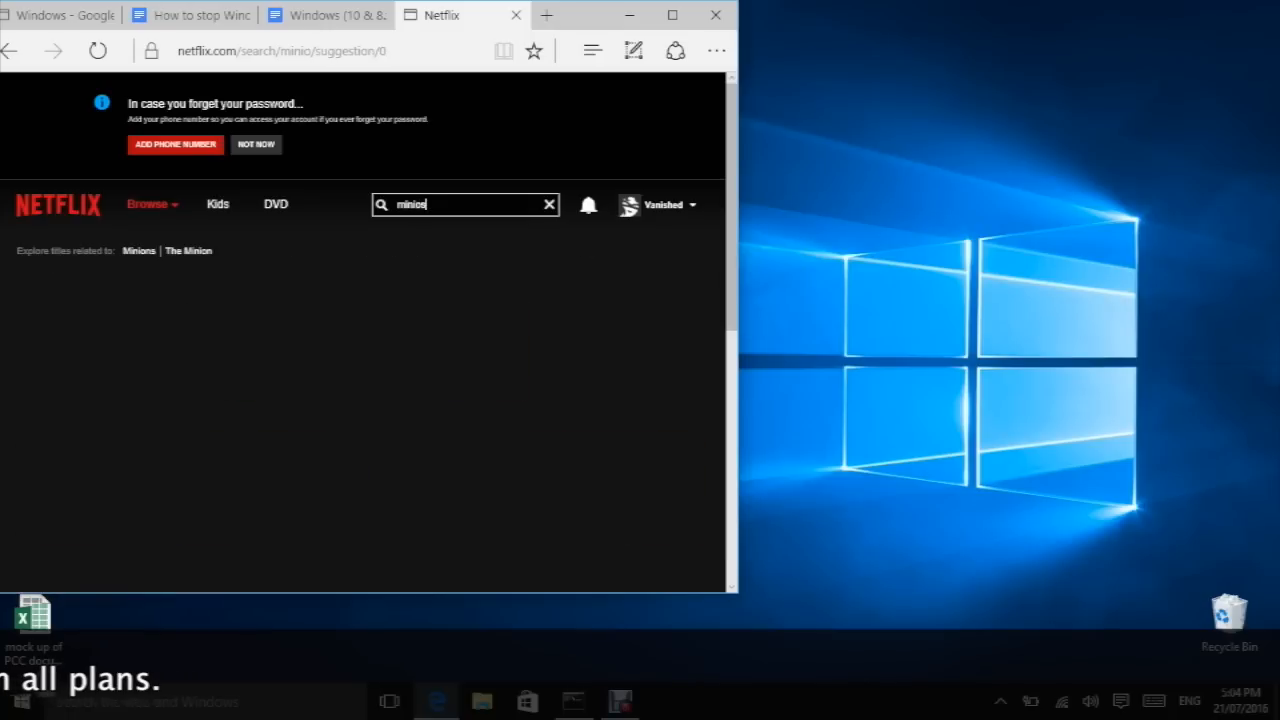
text(ns)
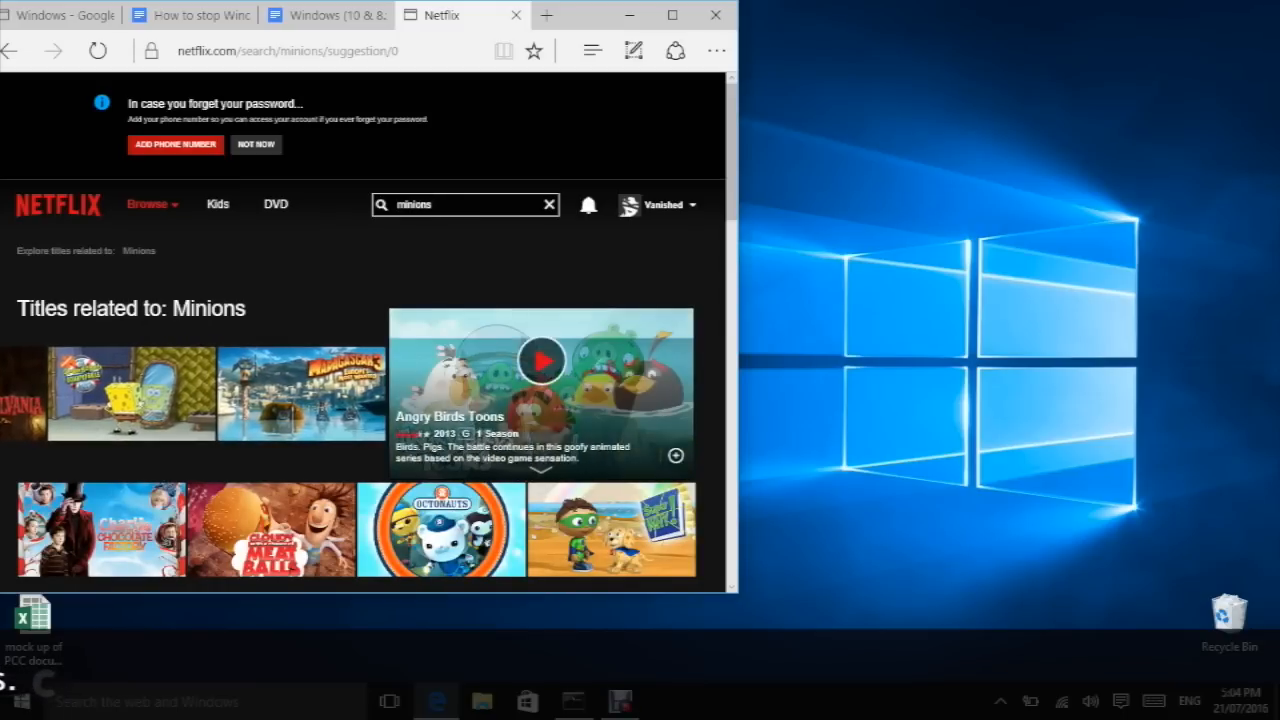
mouse_move(271, 394)
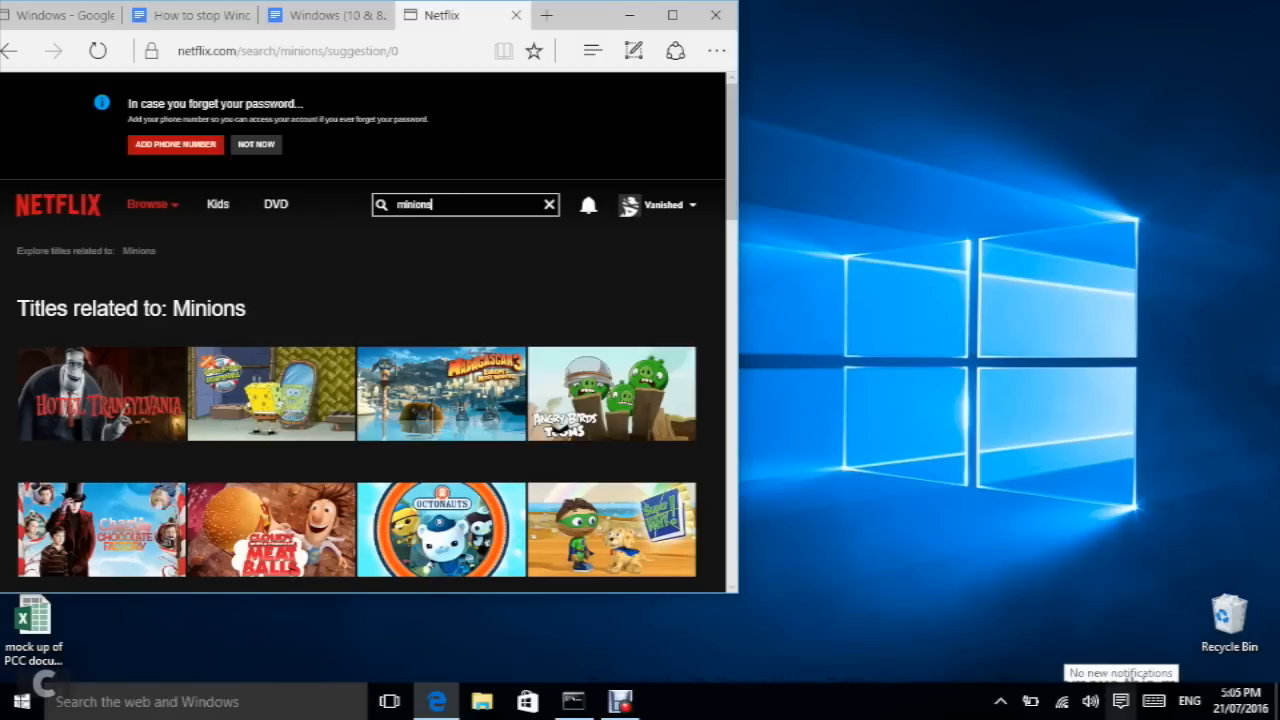
Step: Start a new VPN connection with Windows (built-in) as the provider
click(1121, 701)
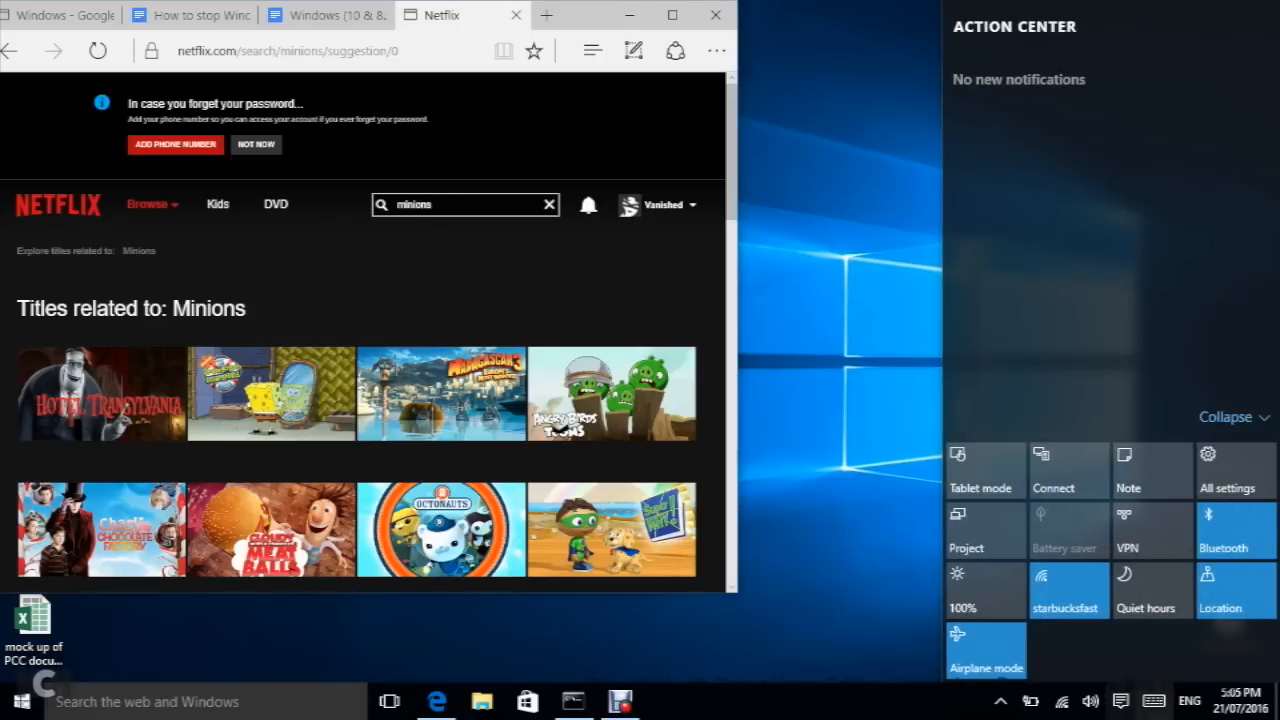
click(1153, 530)
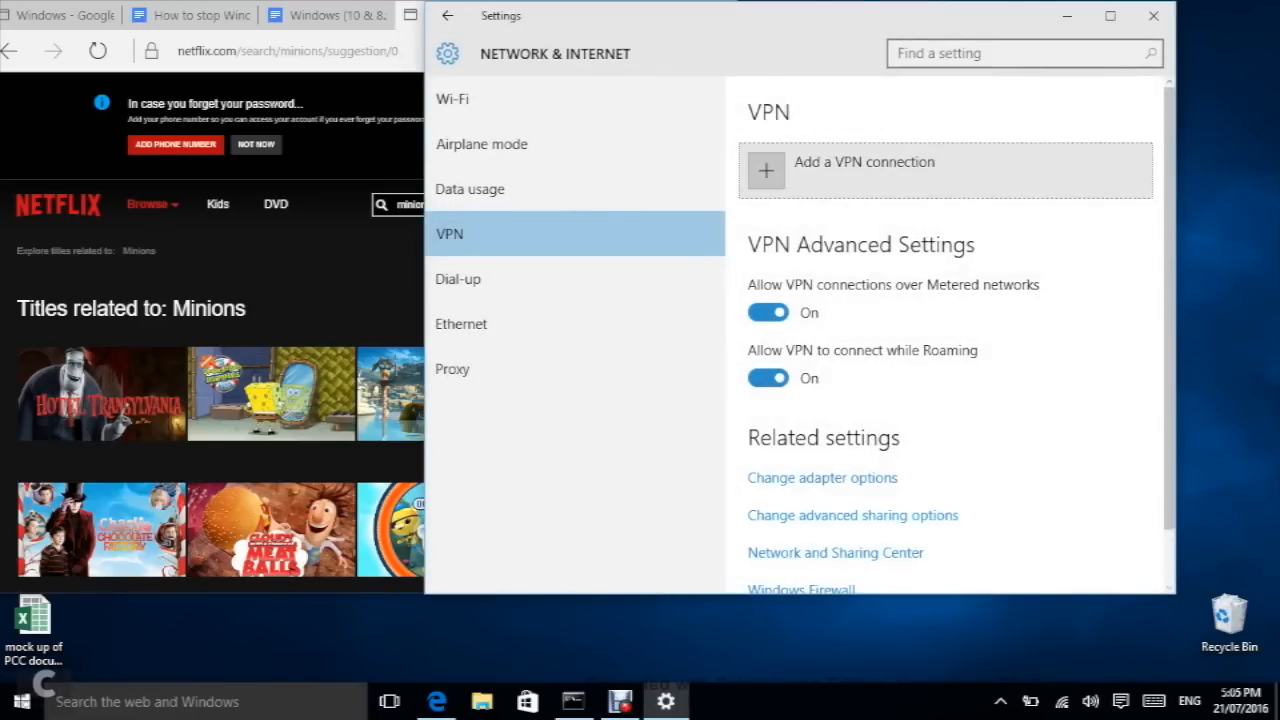
click(866, 168)
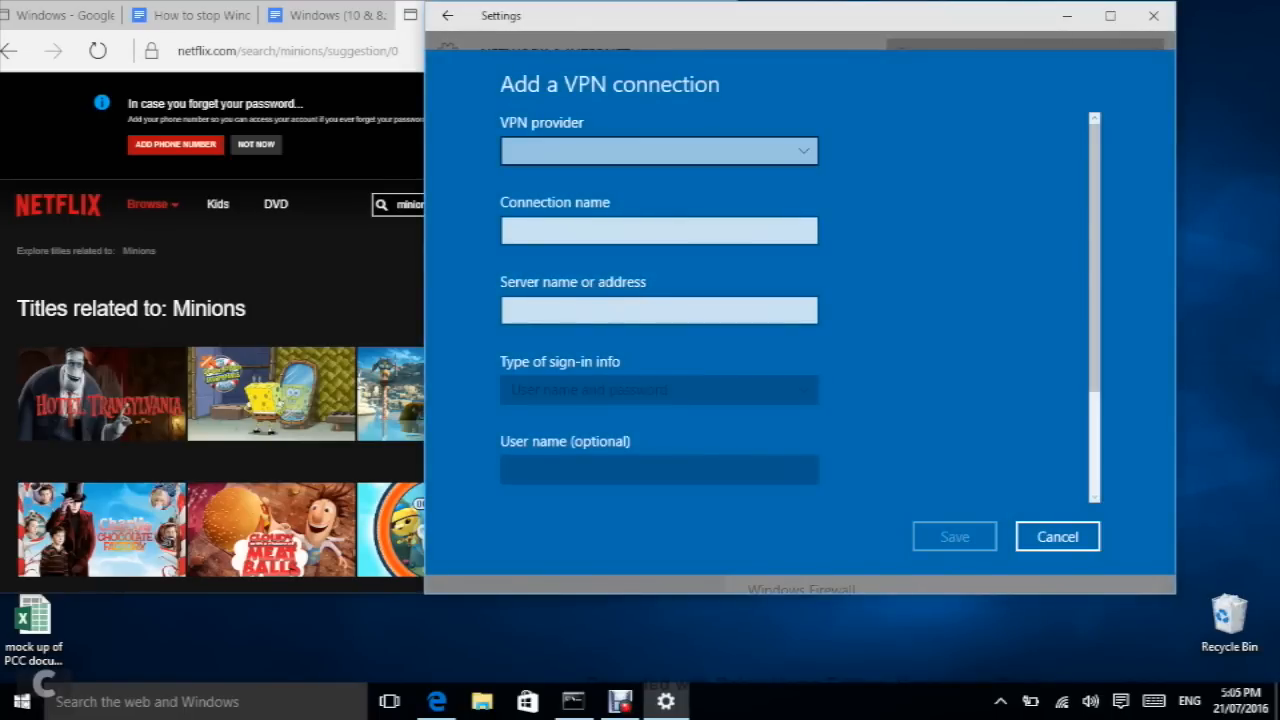
click(659, 151)
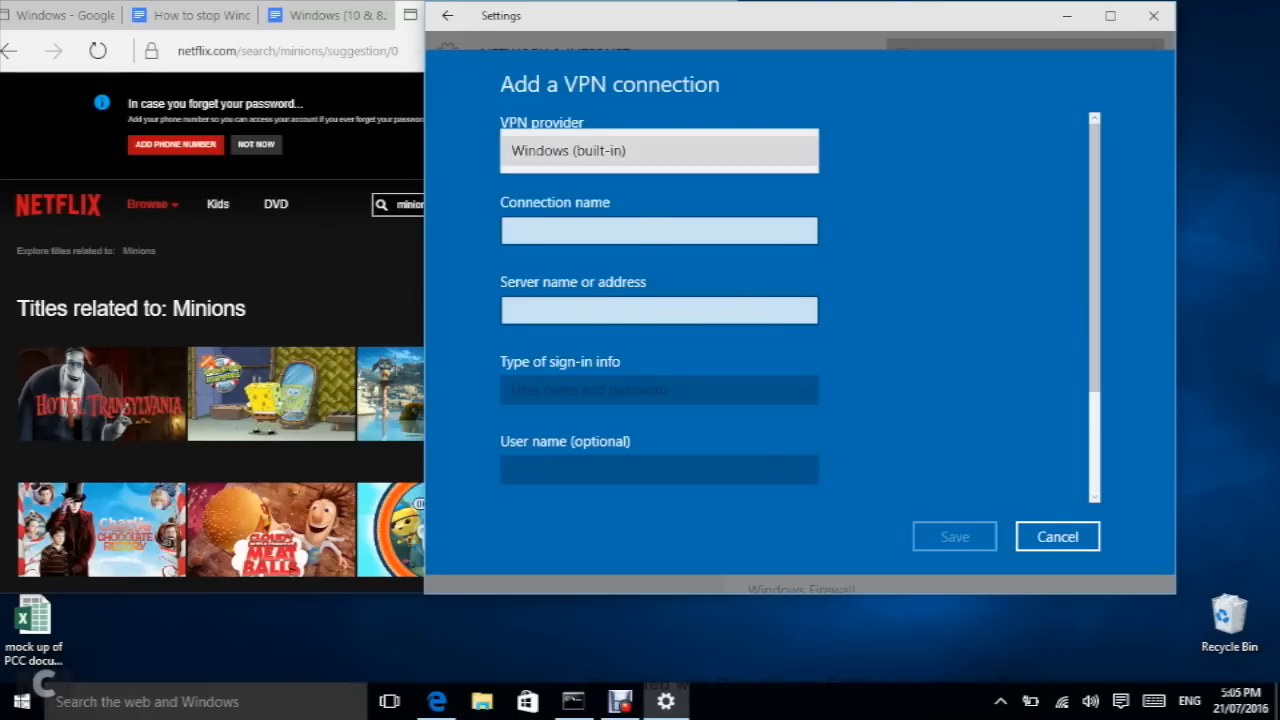
click(659, 151)
Step: Name the connection 'Demo' and set the server to usa1.vanishedvpn.com
click(659, 231)
text(Demo)
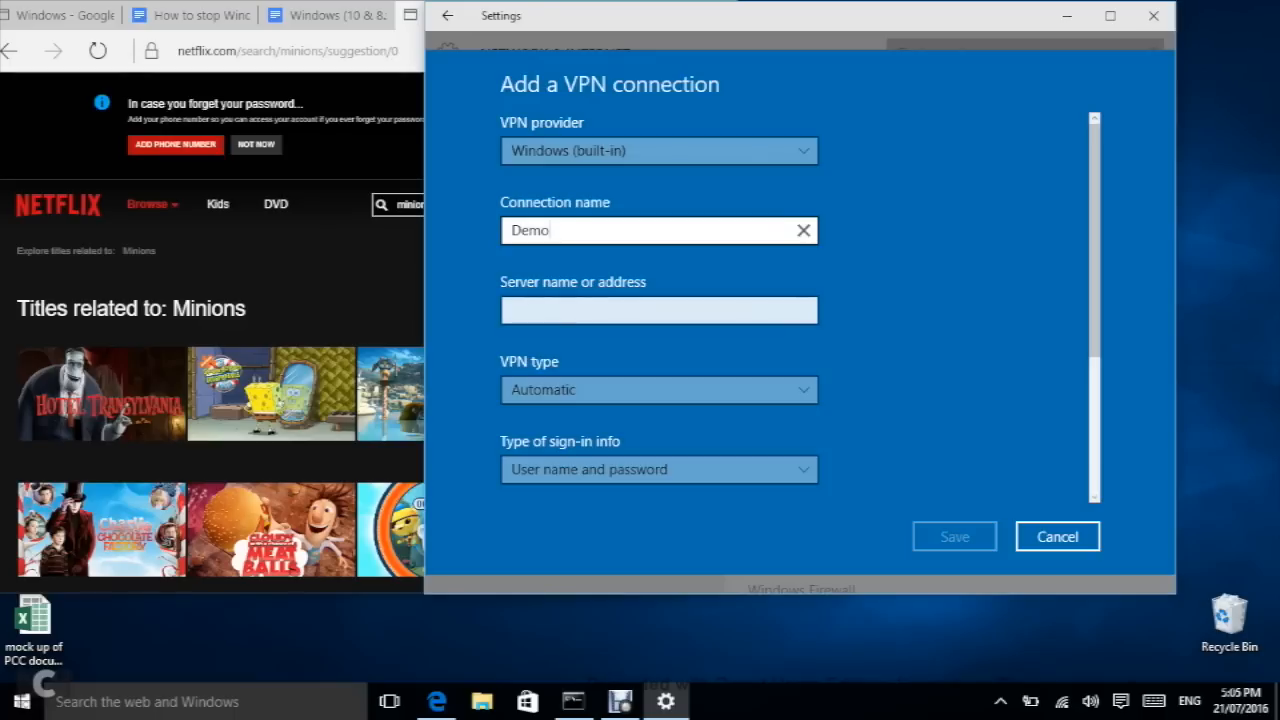
click(659, 311)
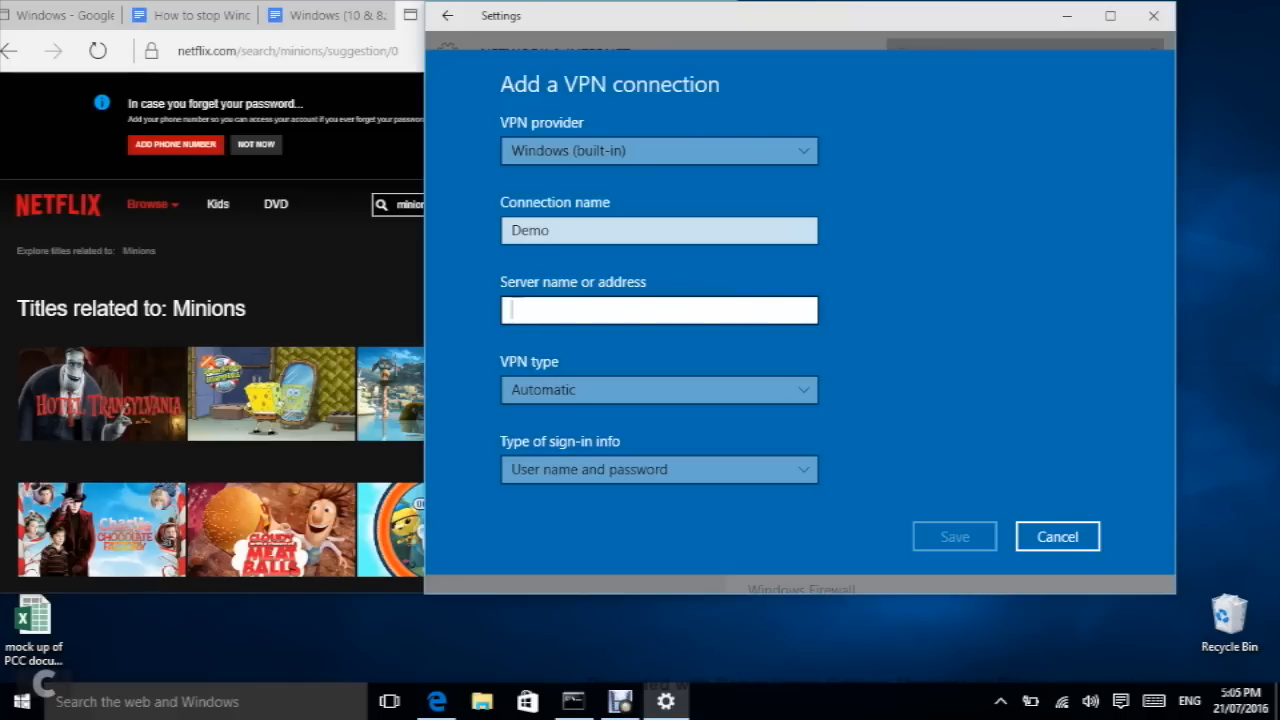
text(usa1.vanishedvpn)
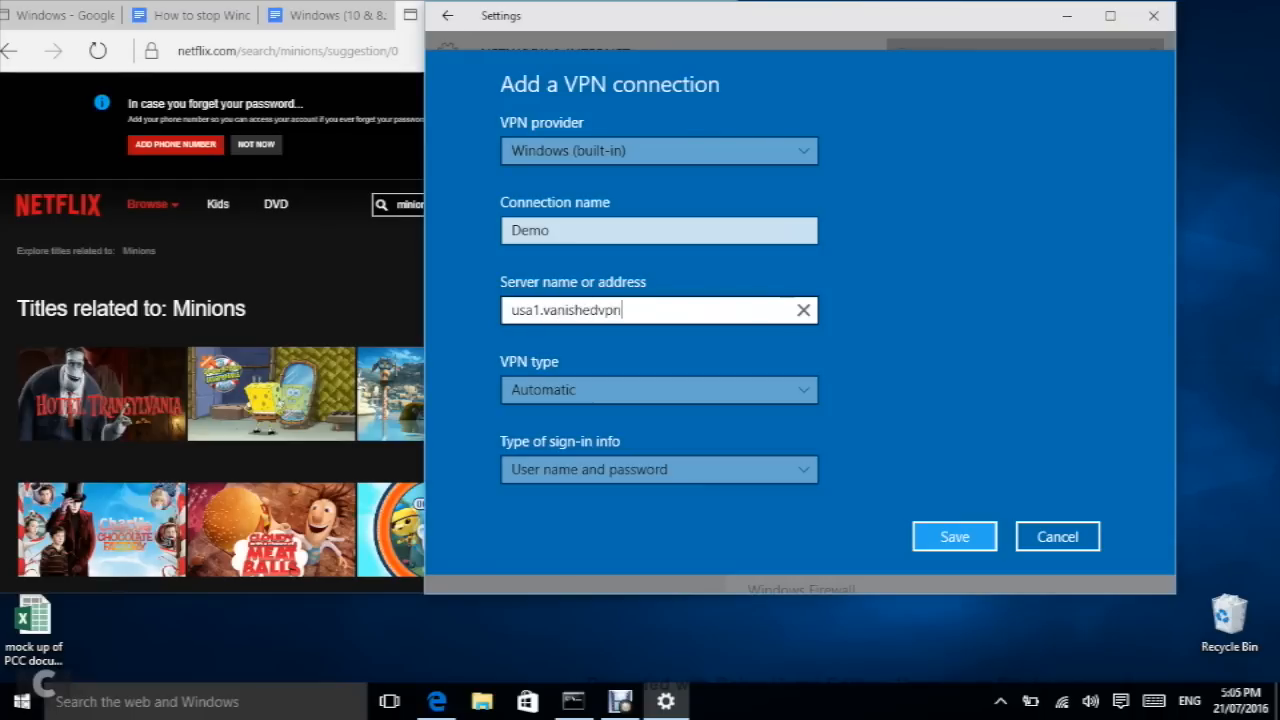
text(.com)
click(659, 389)
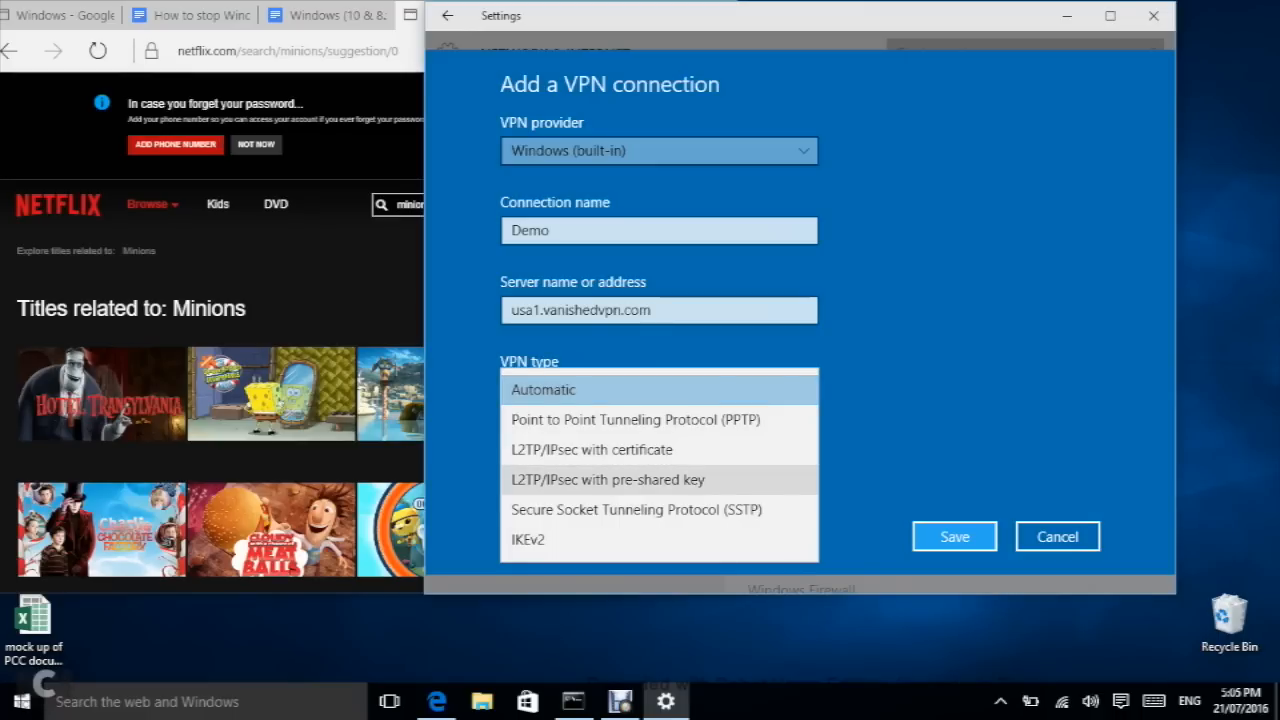
Step: Set the VPN type to L2TP/IPsec with pre-shared key and enter the pre-shared key
click(608, 479)
scroll(660, 400, down, 3)
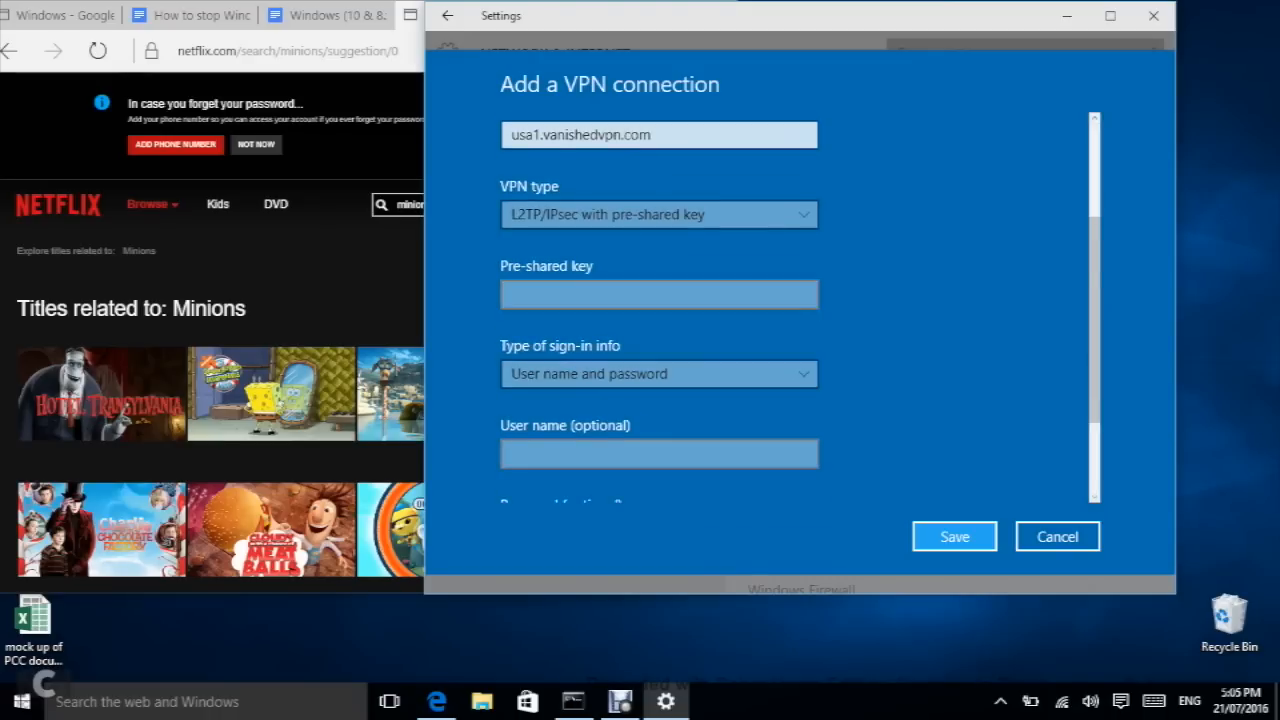
scroll(660, 320, down, 2)
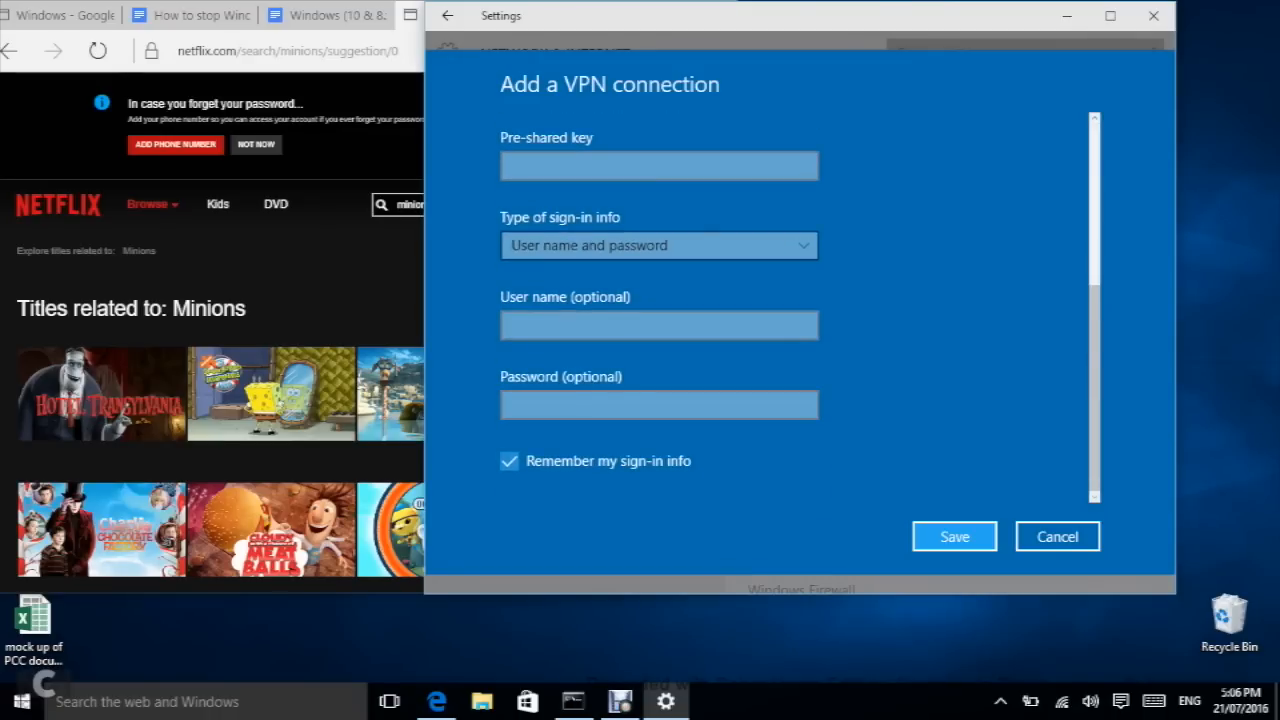
click(659, 166)
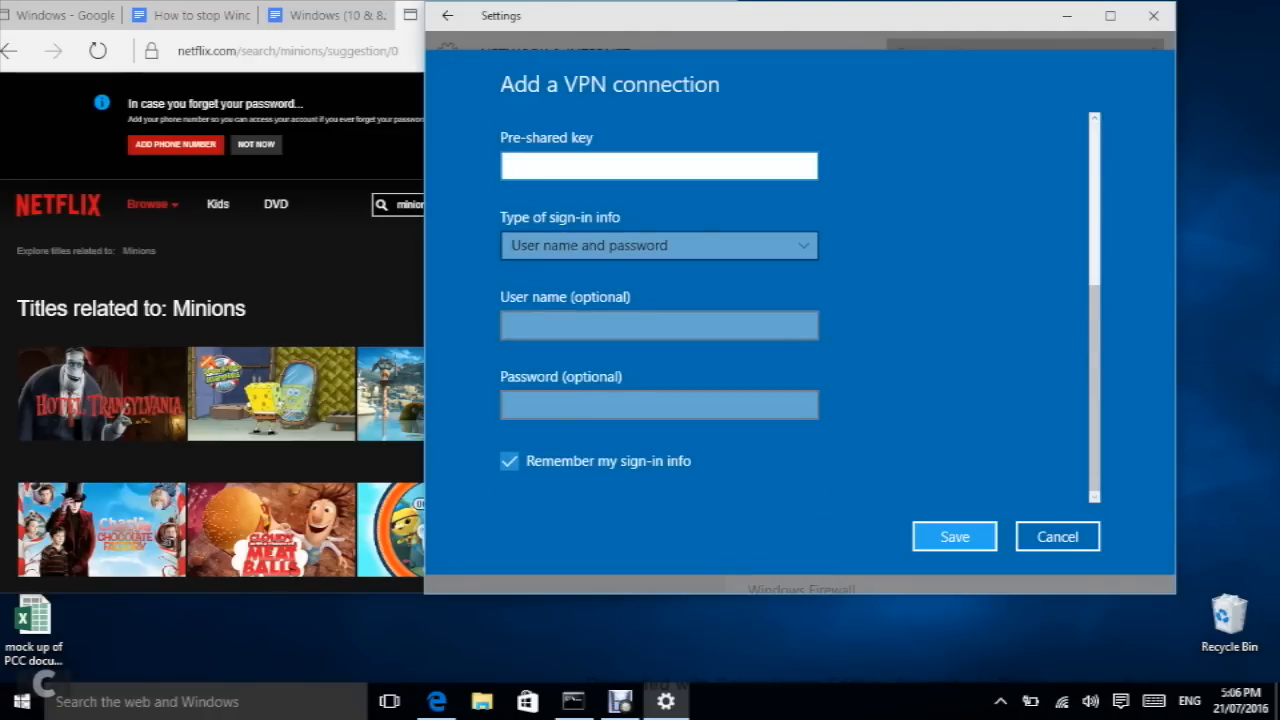
text(•••••••••)
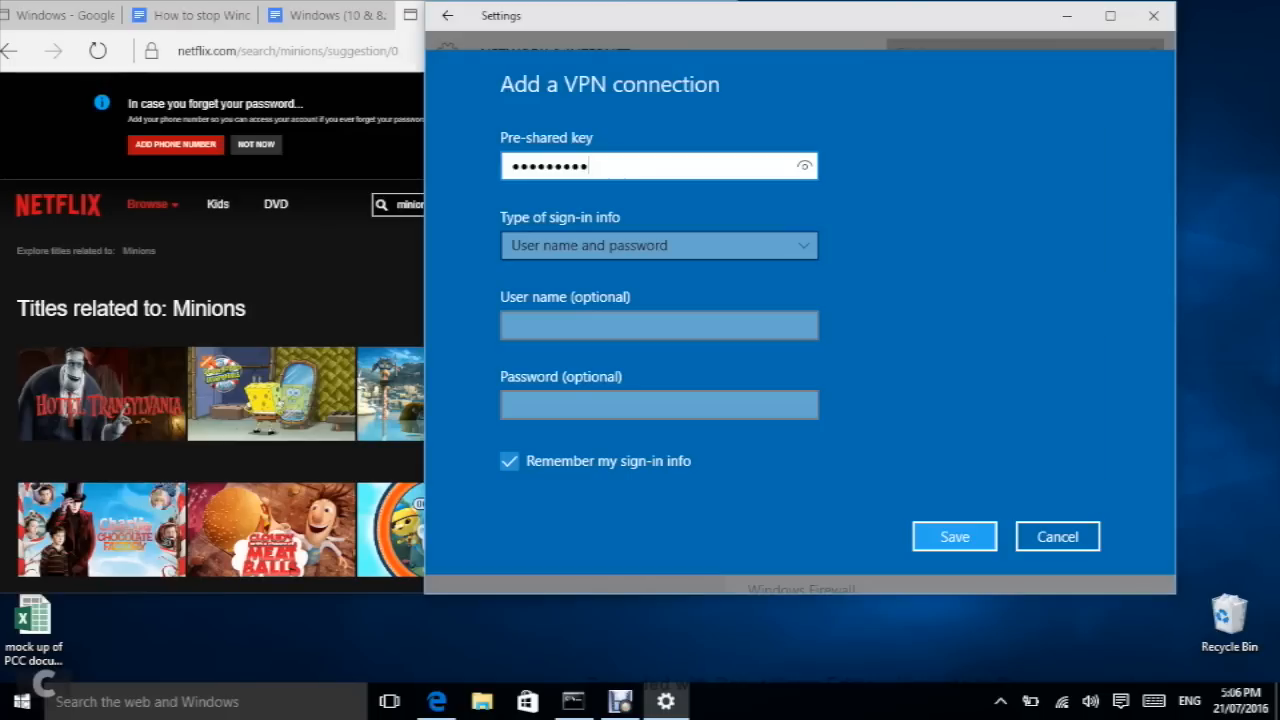
Step: Enter the VPN user name and password, then save the Demo connection
click(606, 325)
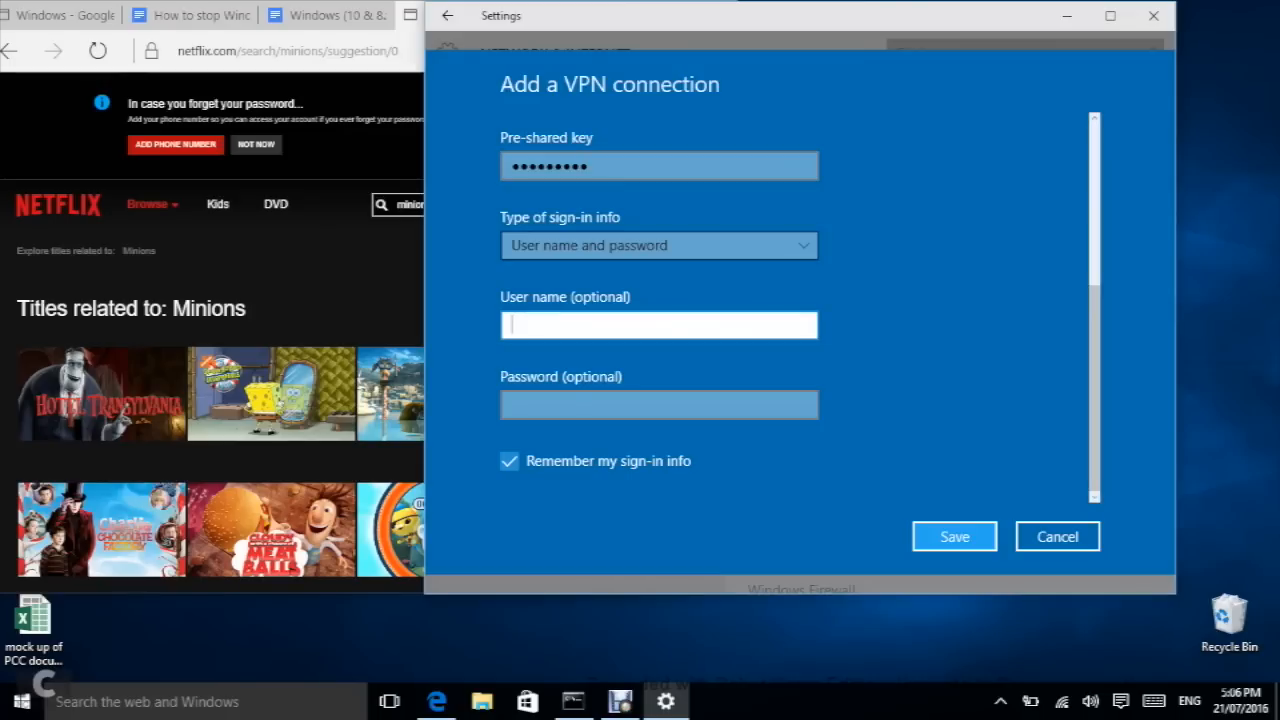
text(••••)
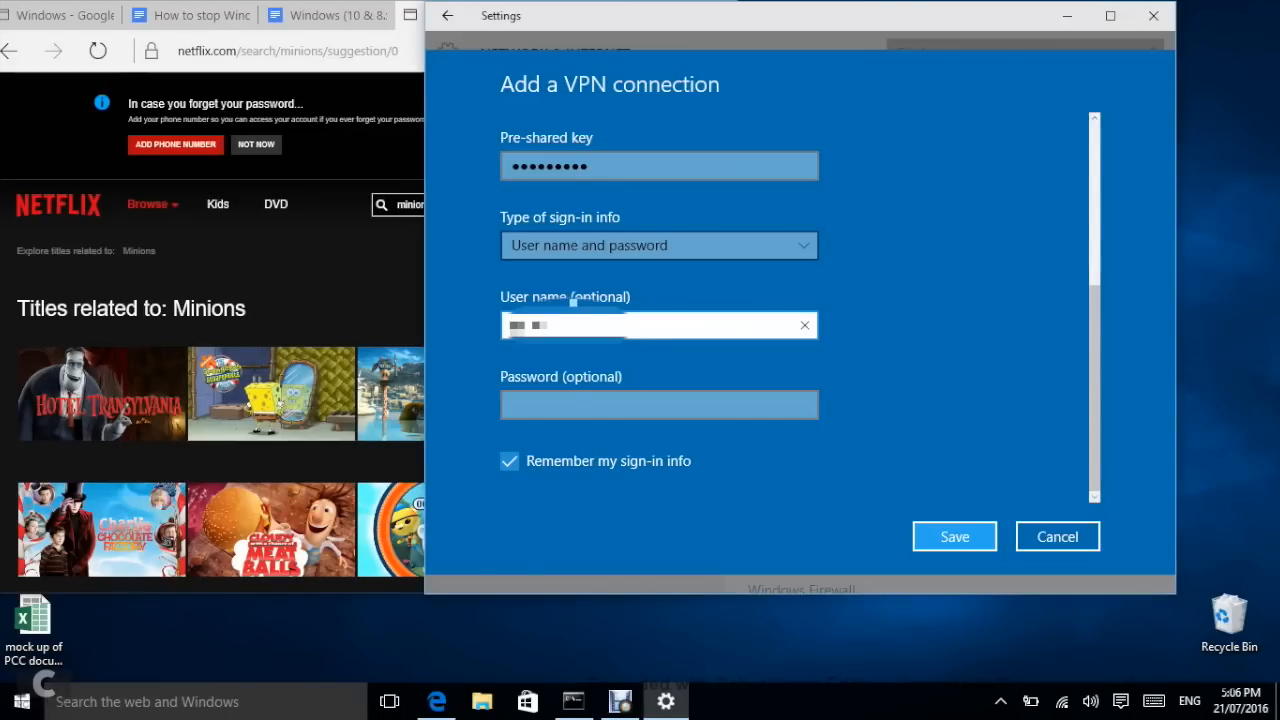
text(•)
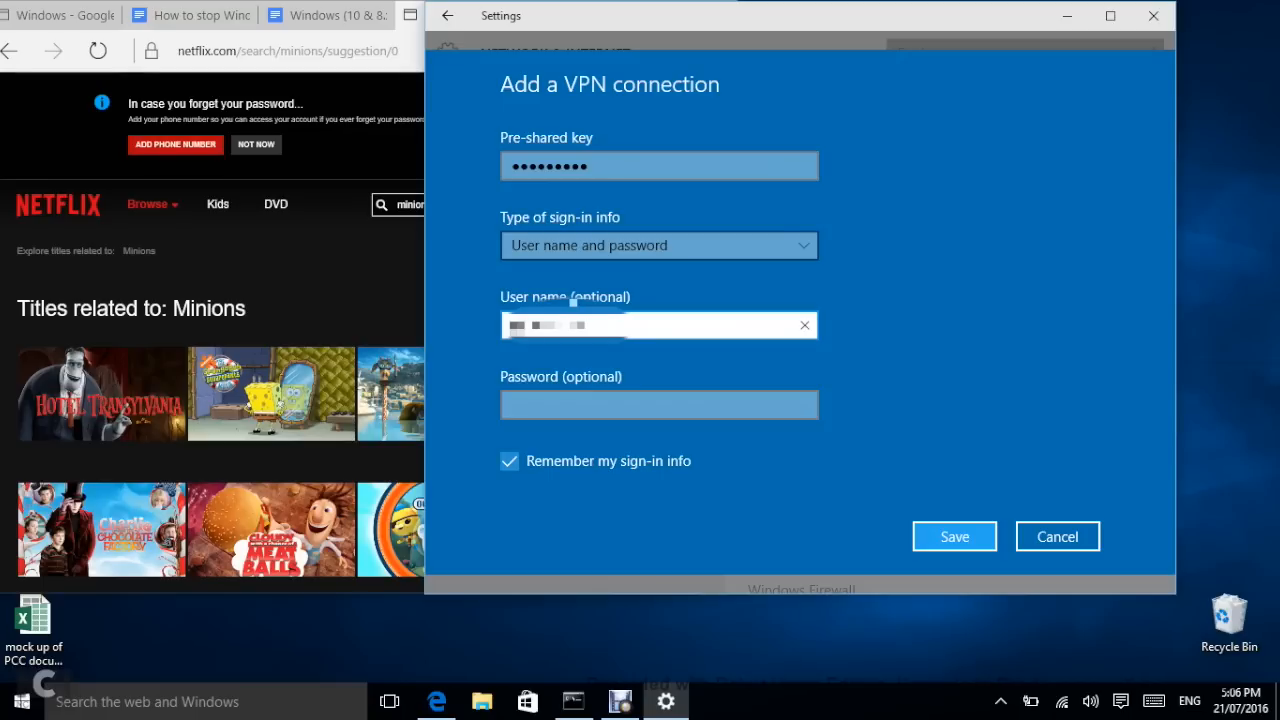
key(Tab)
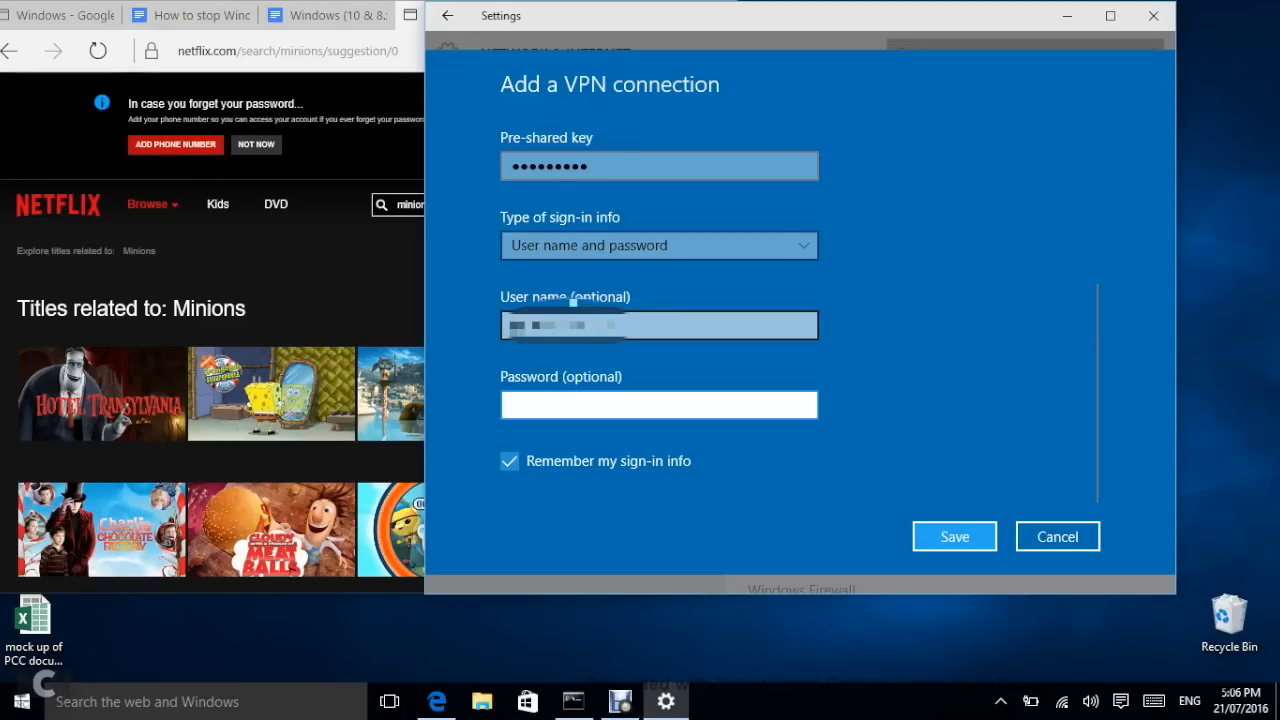
text(••••••••)
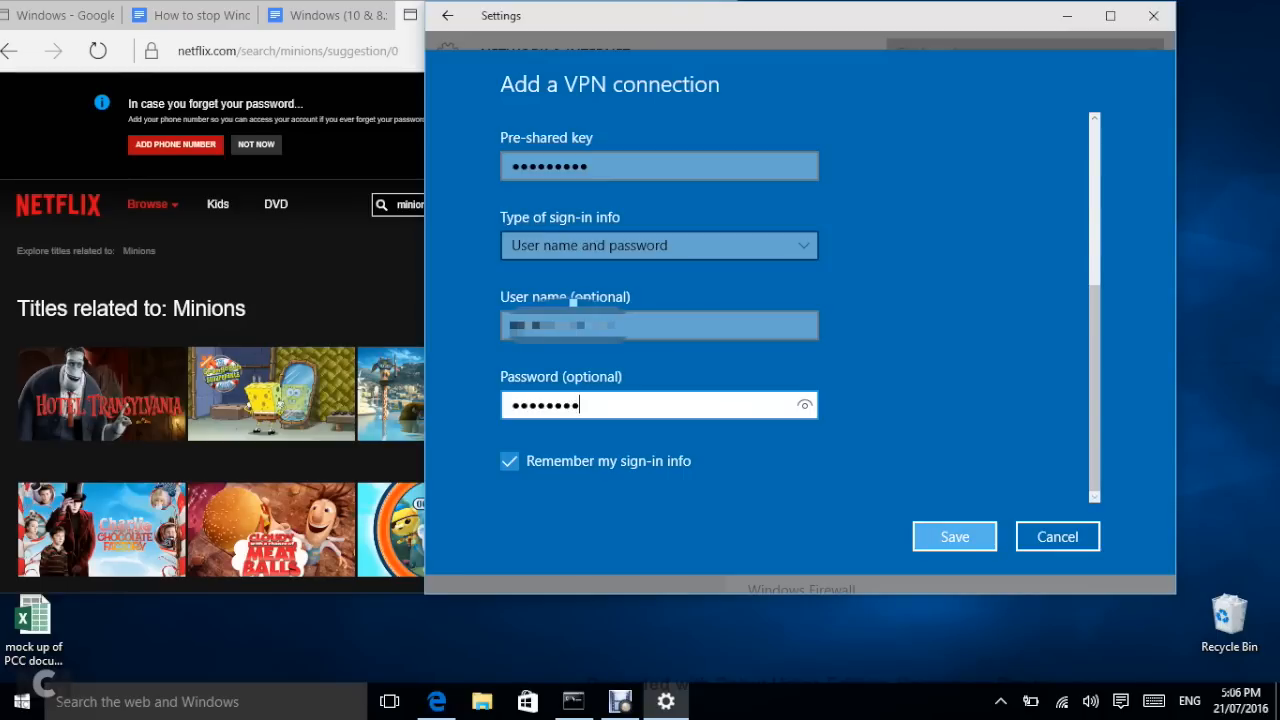
click(954, 536)
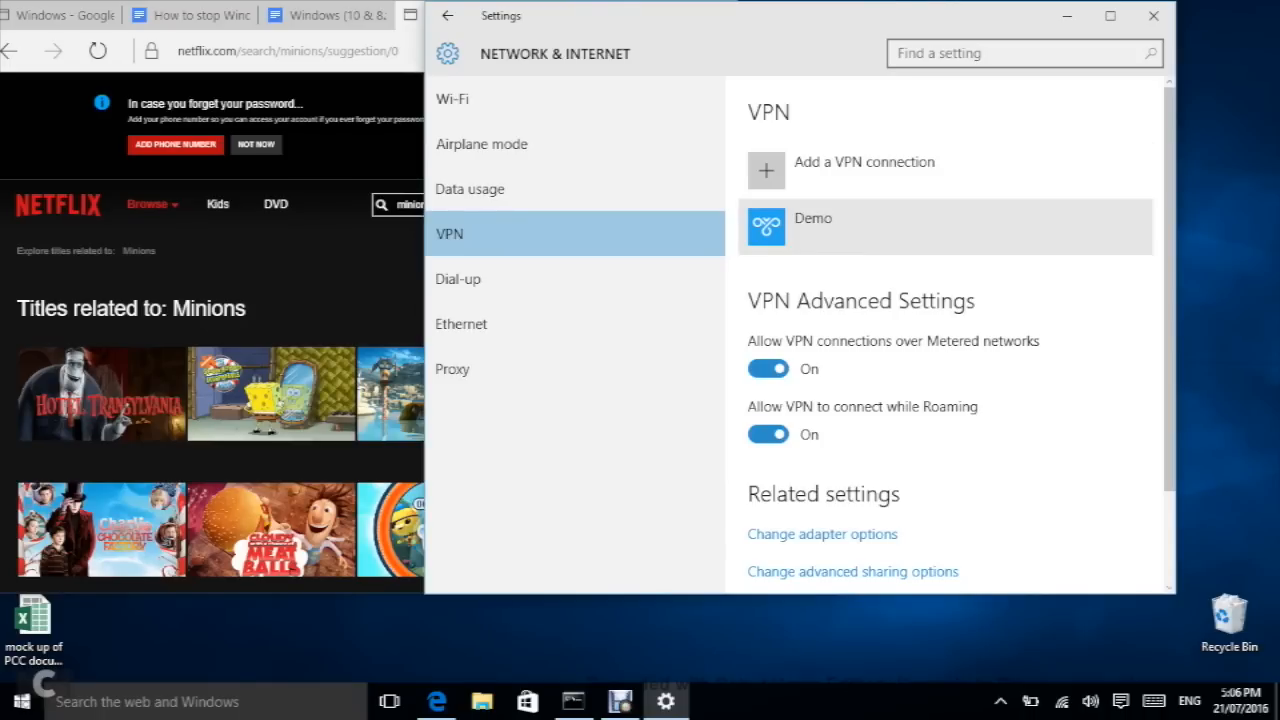
Step: Try connecting to the Demo VPN, then bring the Netflix browser window back to the front
click(900, 226)
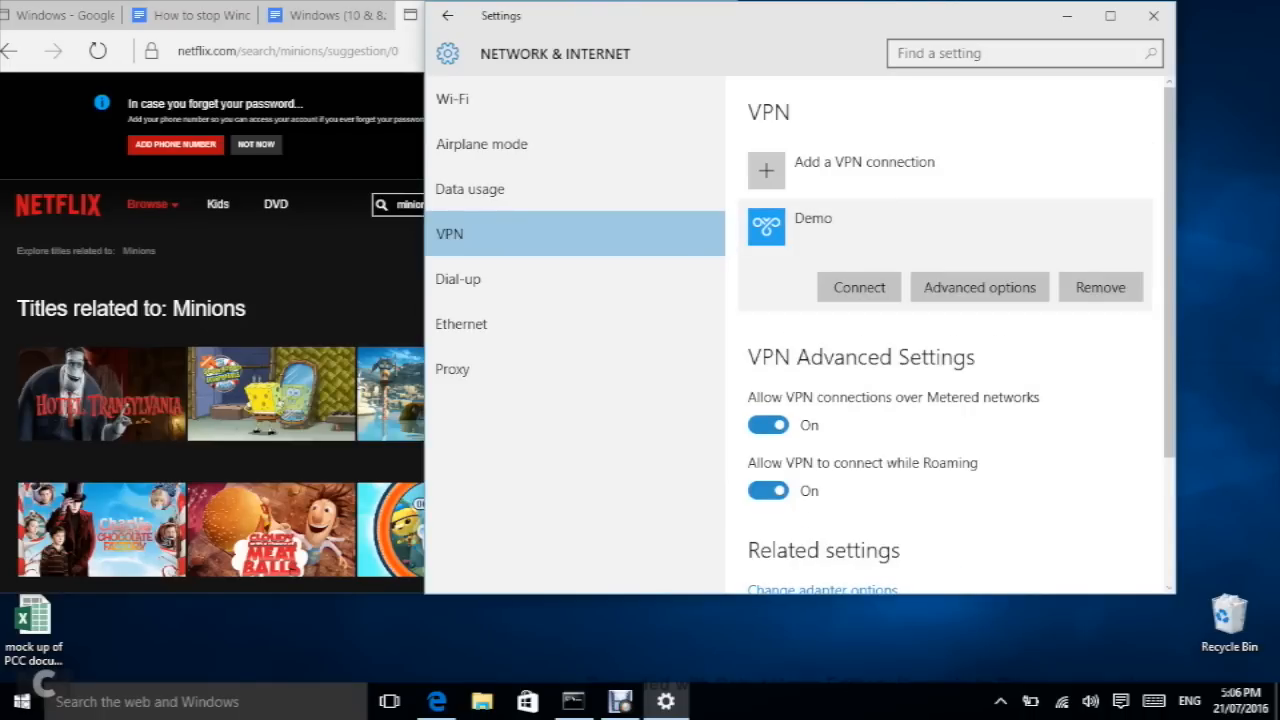
click(859, 287)
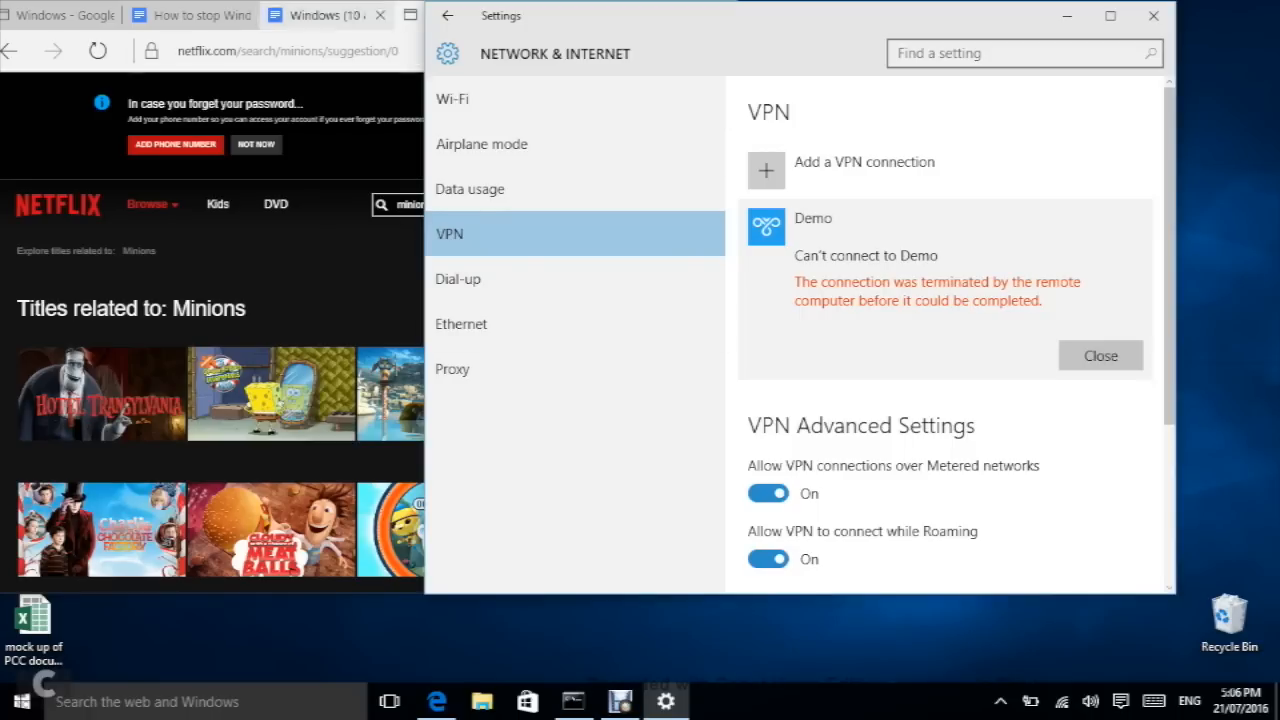
click(318, 15)
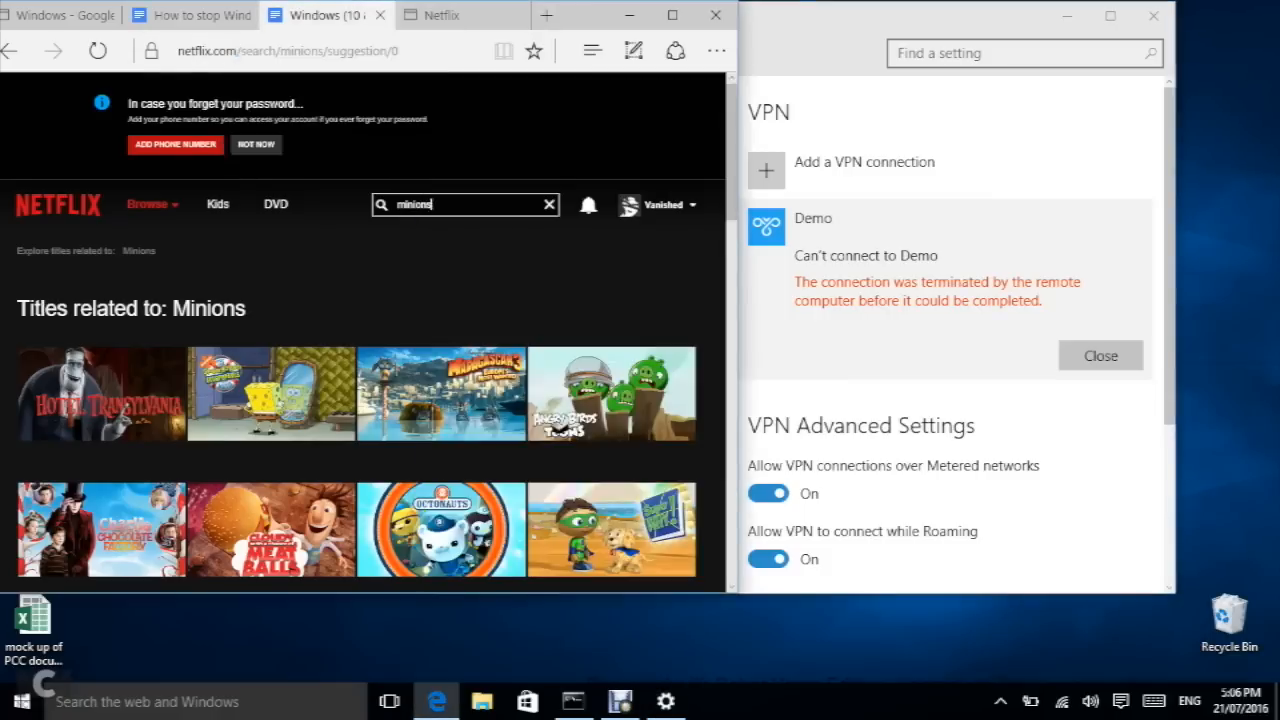
Step: Scroll the Google Docs L2TP guide to steps 11–13 and bring up the network tray icon's options
scroll(350, 370, down, 5)
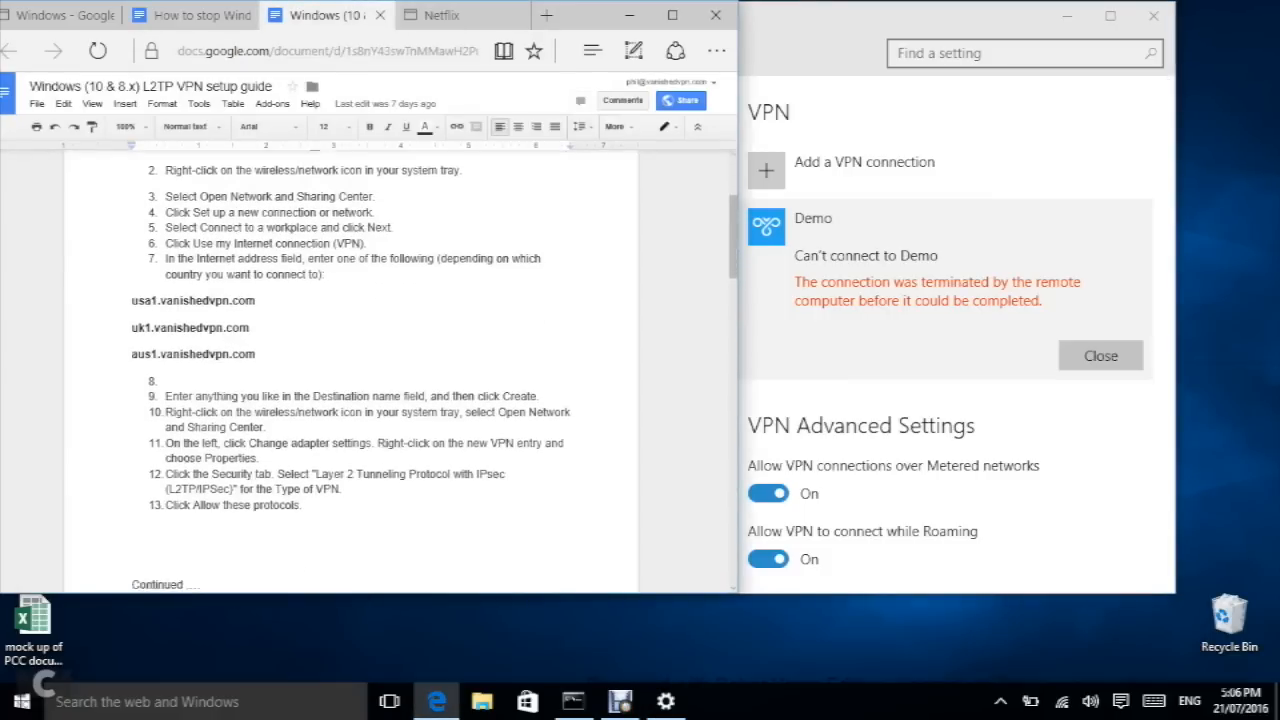
scroll(350, 370, down, 1)
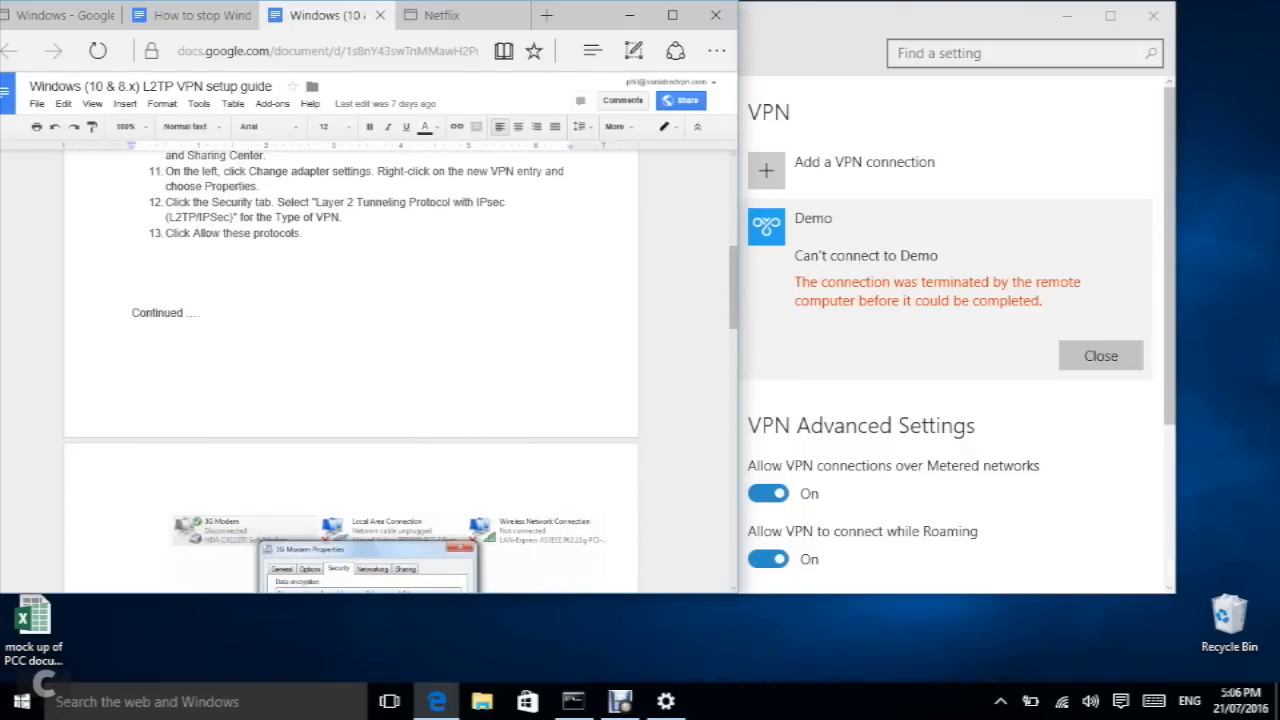
scroll(350, 370, up, 1)
scroll(350, 370, down, 1)
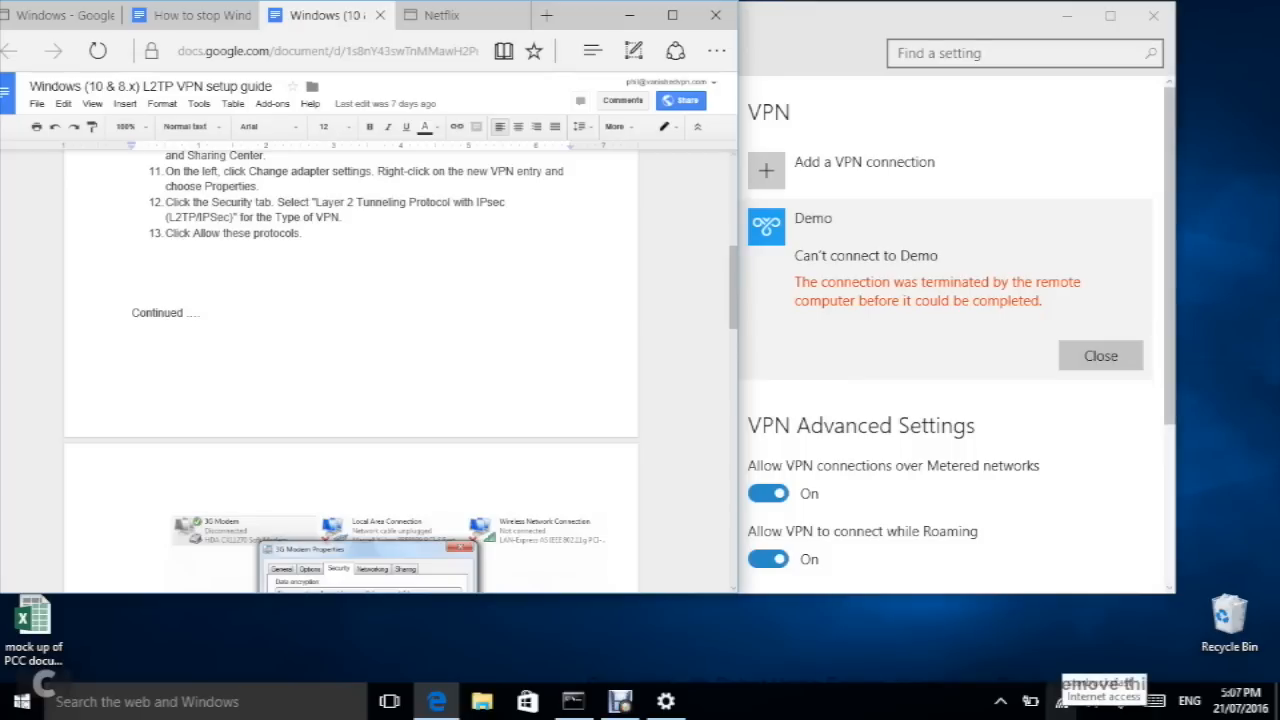
click(1062, 701)
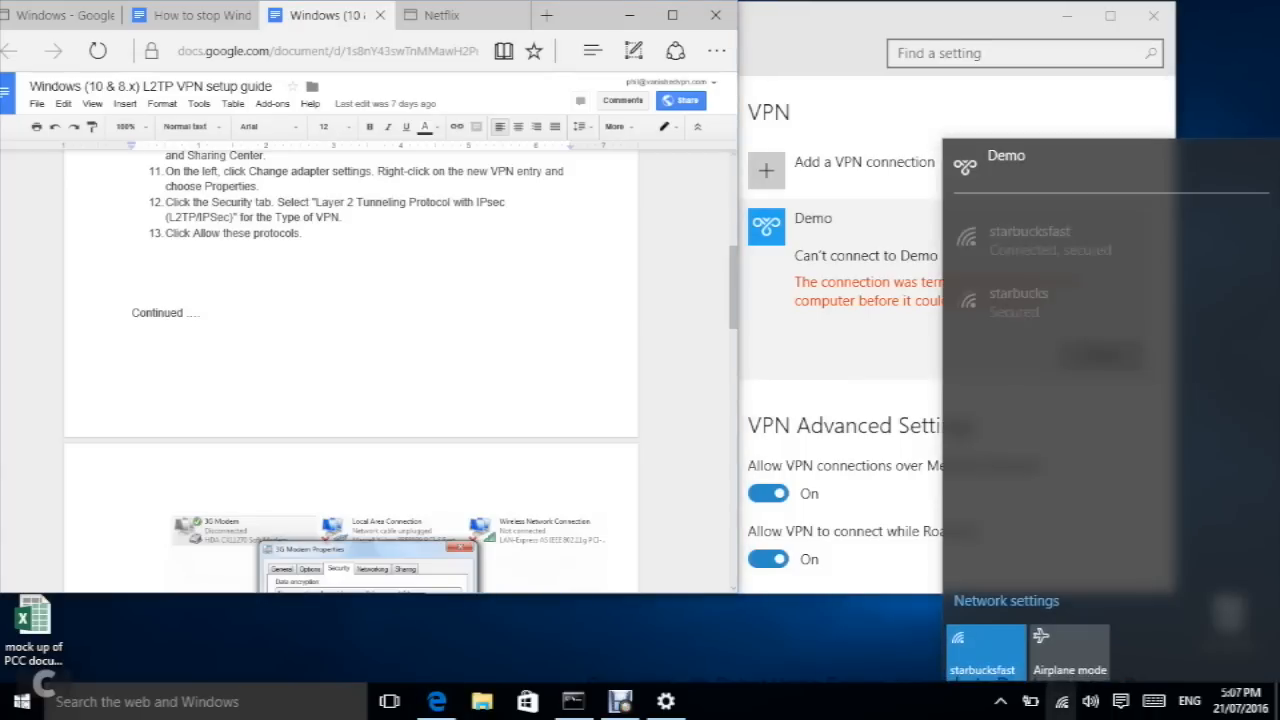
right_click(1062, 701)
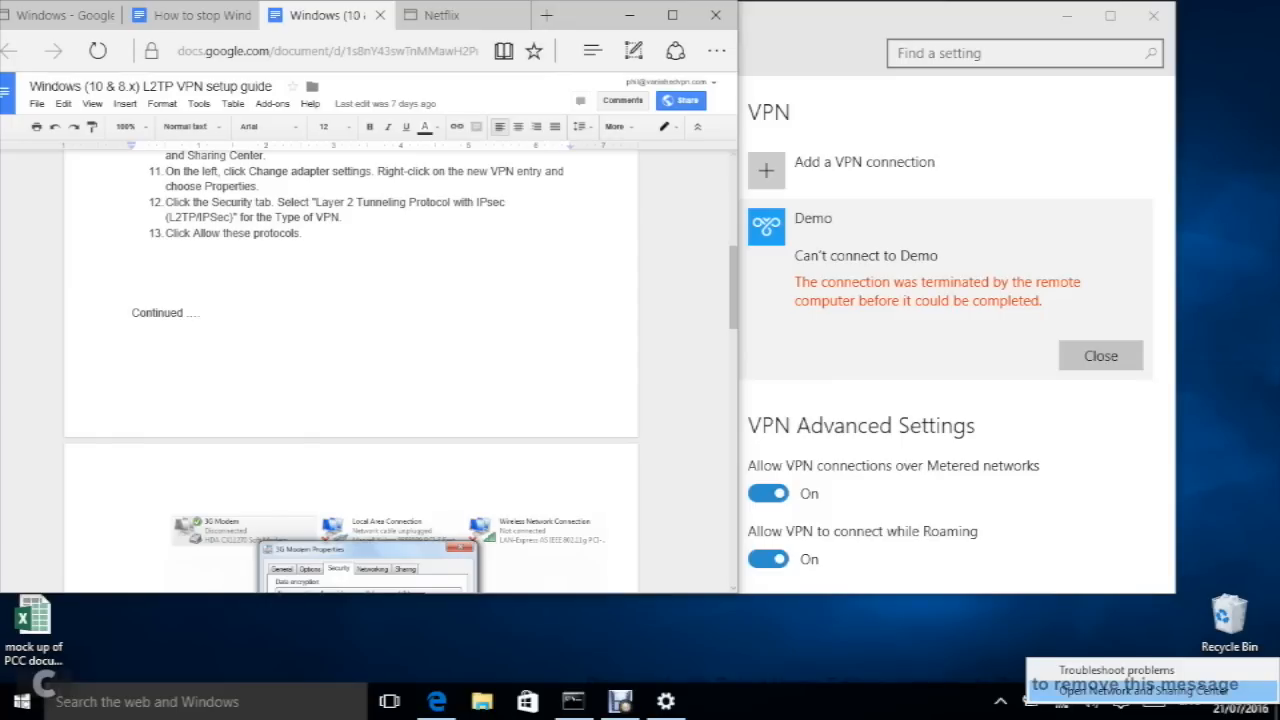
Step: Open Network and Sharing Center and go to the adapter list showing the Demo L2TP connection
click(1140, 690)
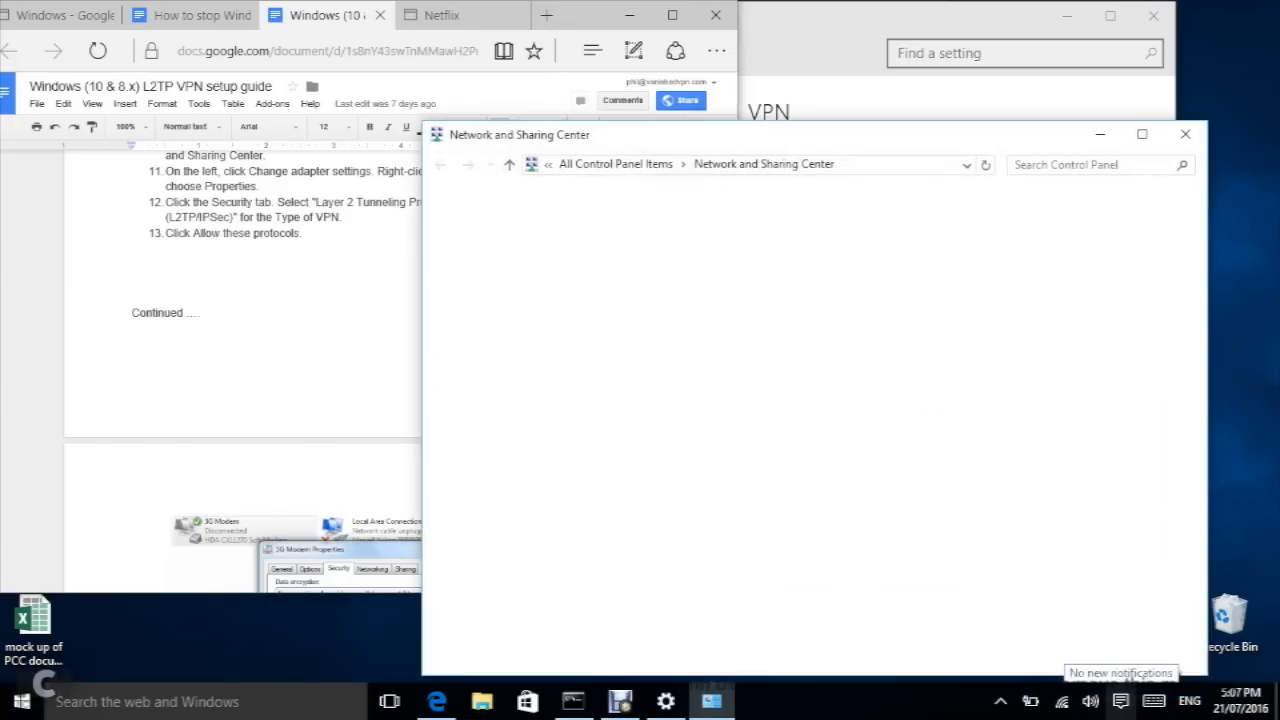
drag(770, 134, 597, 14)
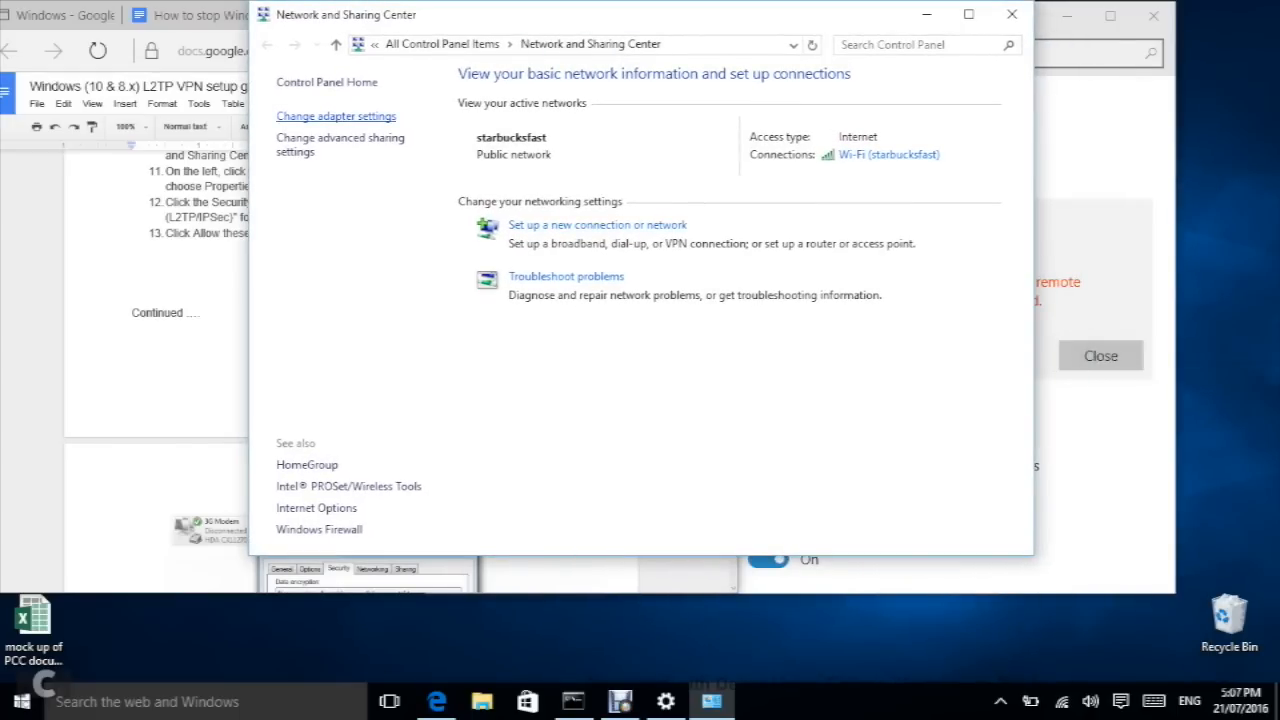
click(336, 116)
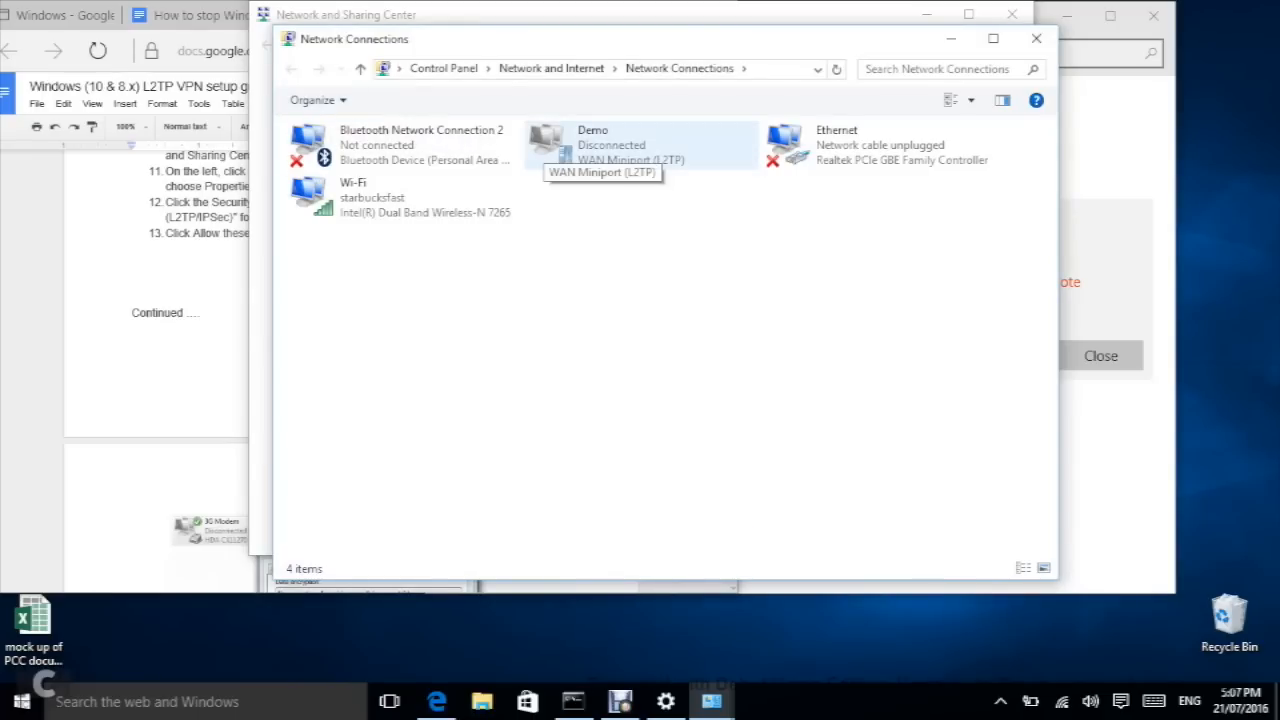
Step: In Demo's security properties, allow PAP and CHAP alongside MS-CHAP v2 and confirm
right_click(600, 146)
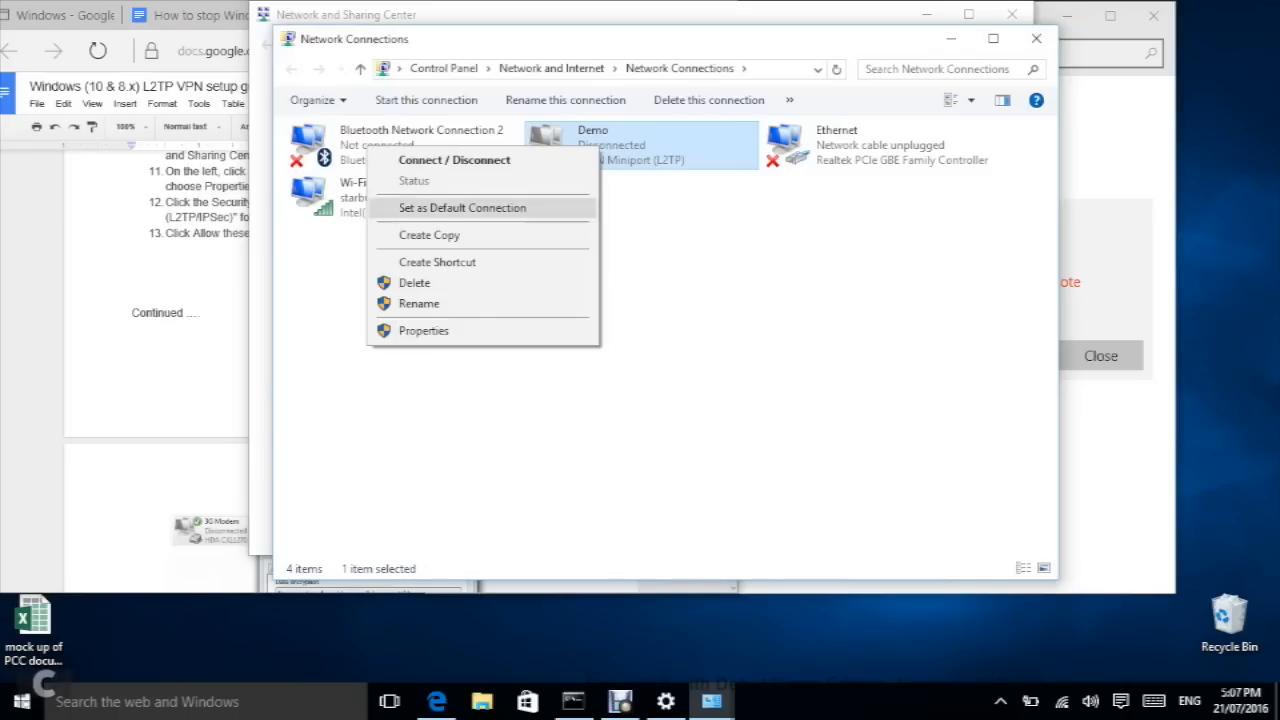
click(424, 330)
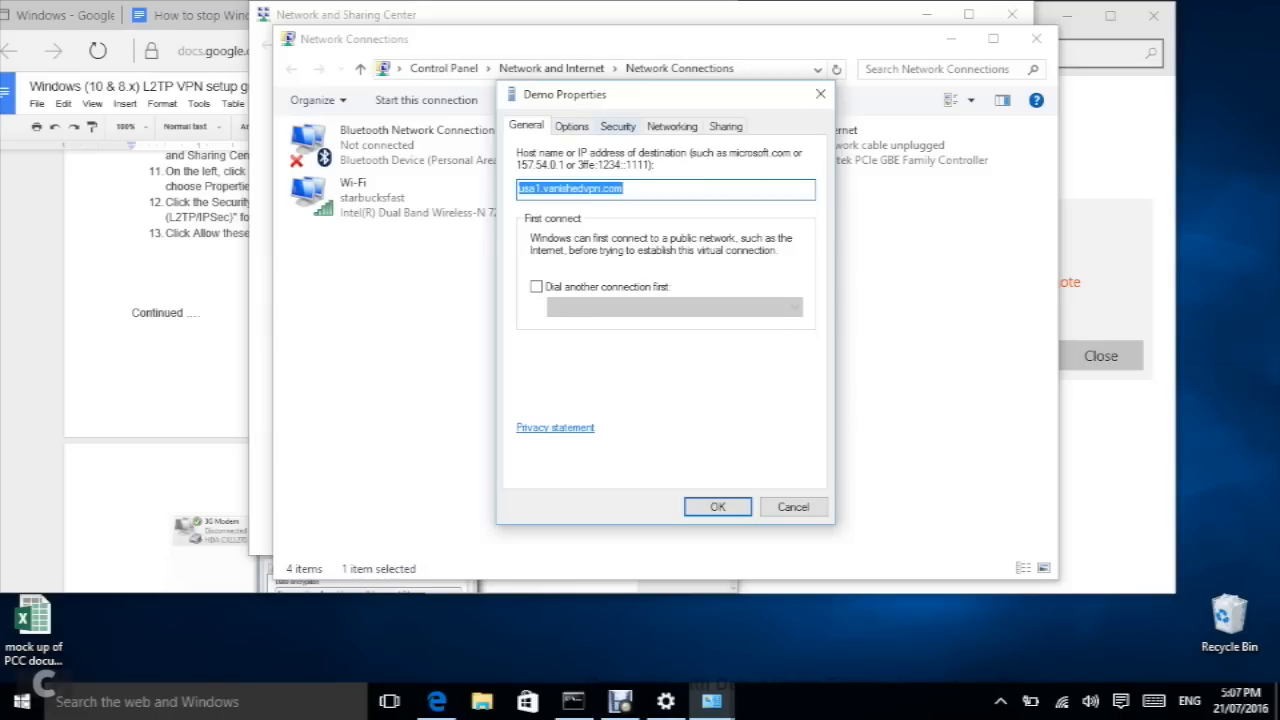
click(618, 127)
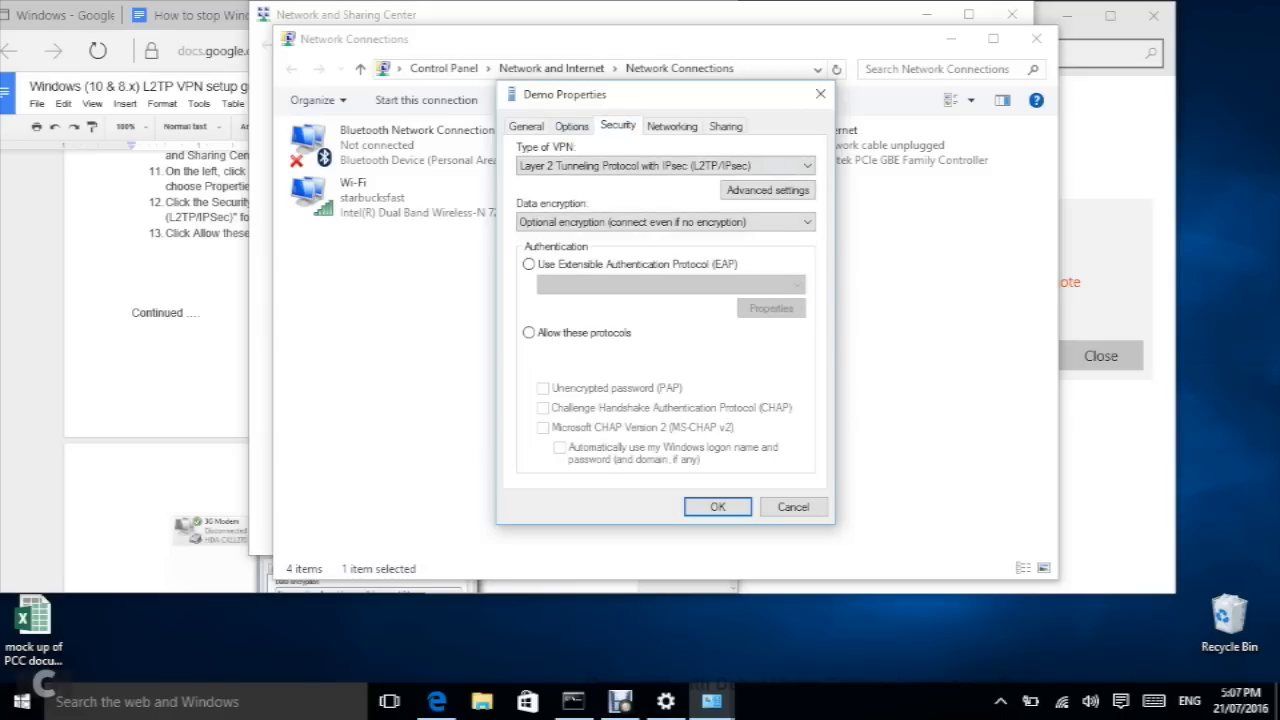
click(529, 333)
click(543, 388)
click(543, 408)
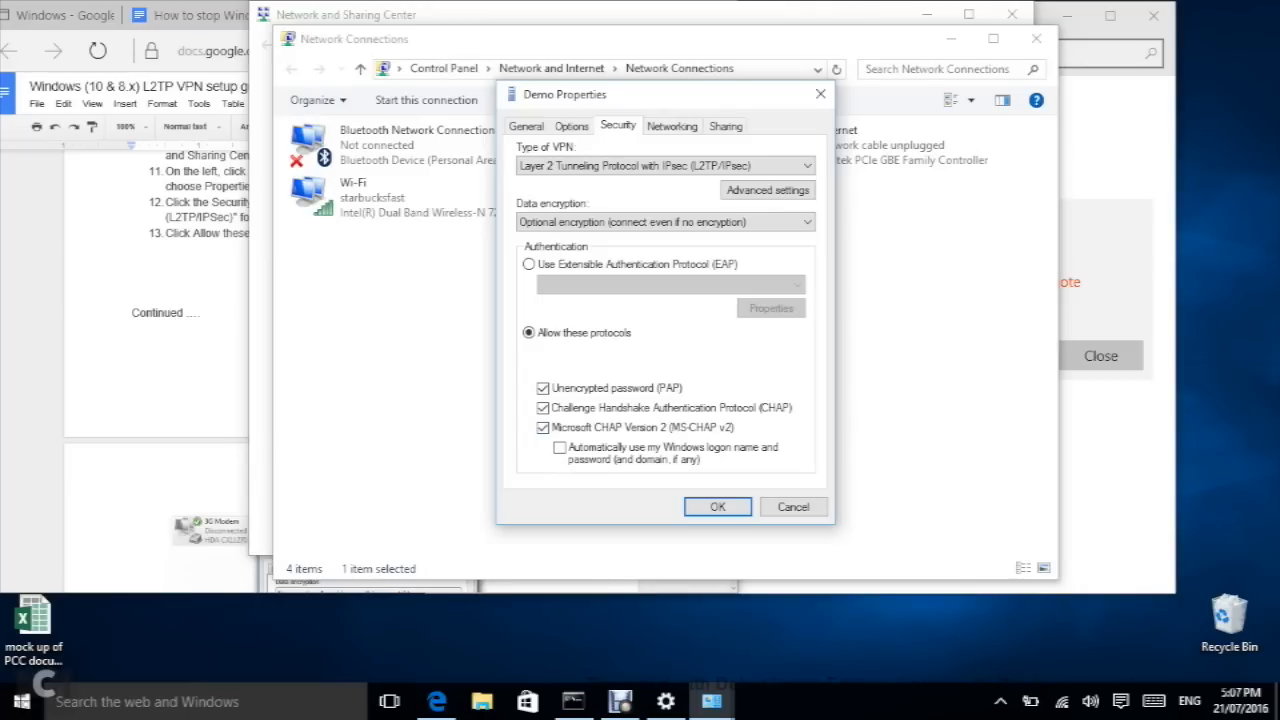
click(717, 507)
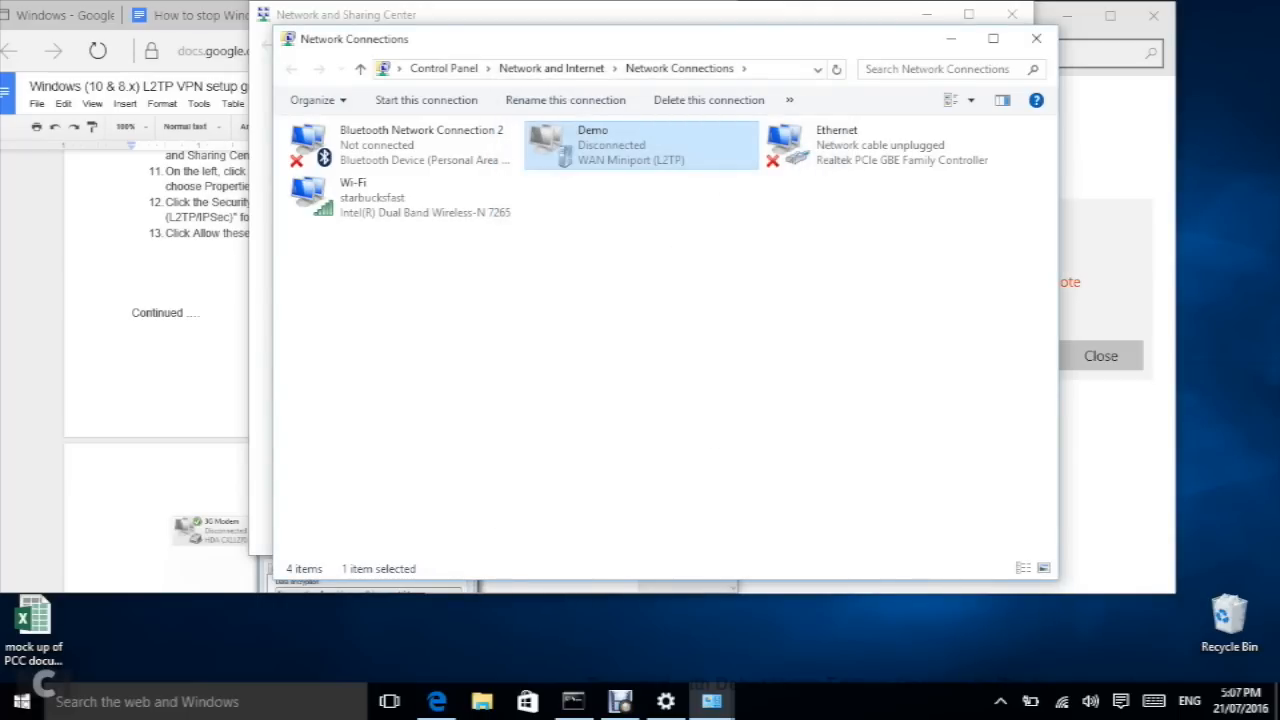
Step: Dismiss the Can't connect to Demo error and connect the Demo VPN again
click(1112, 450)
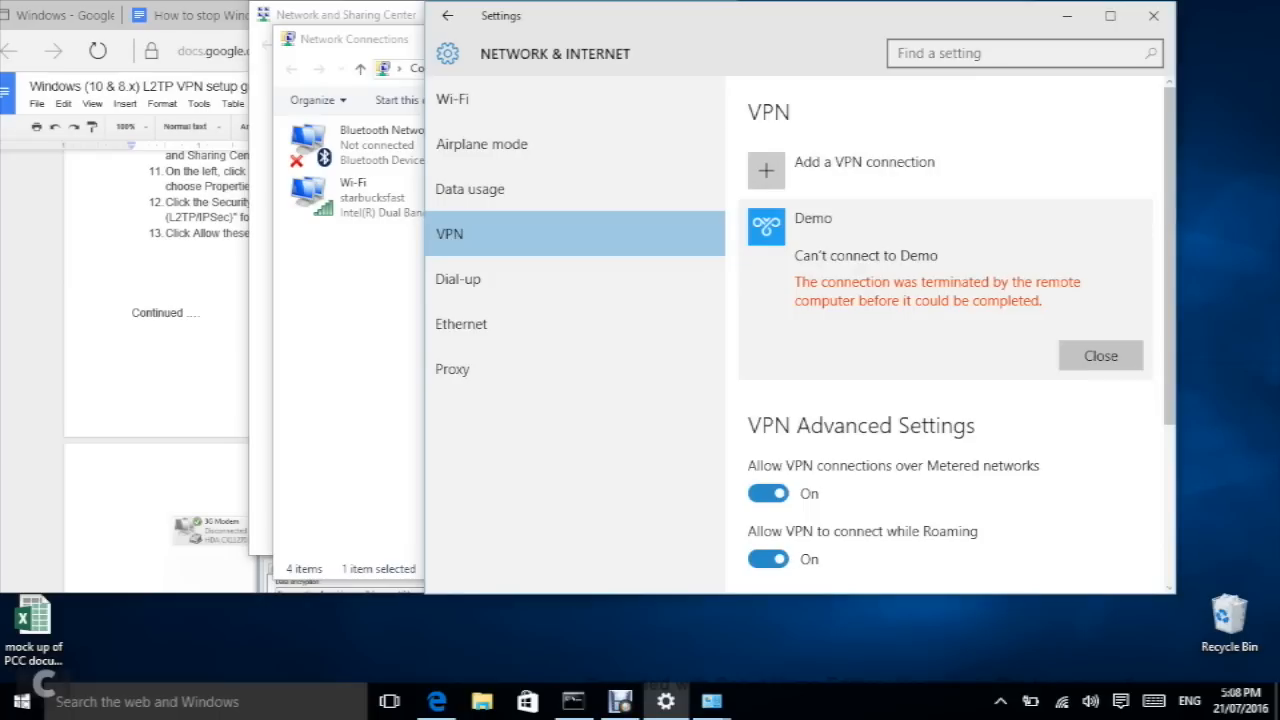
click(1100, 355)
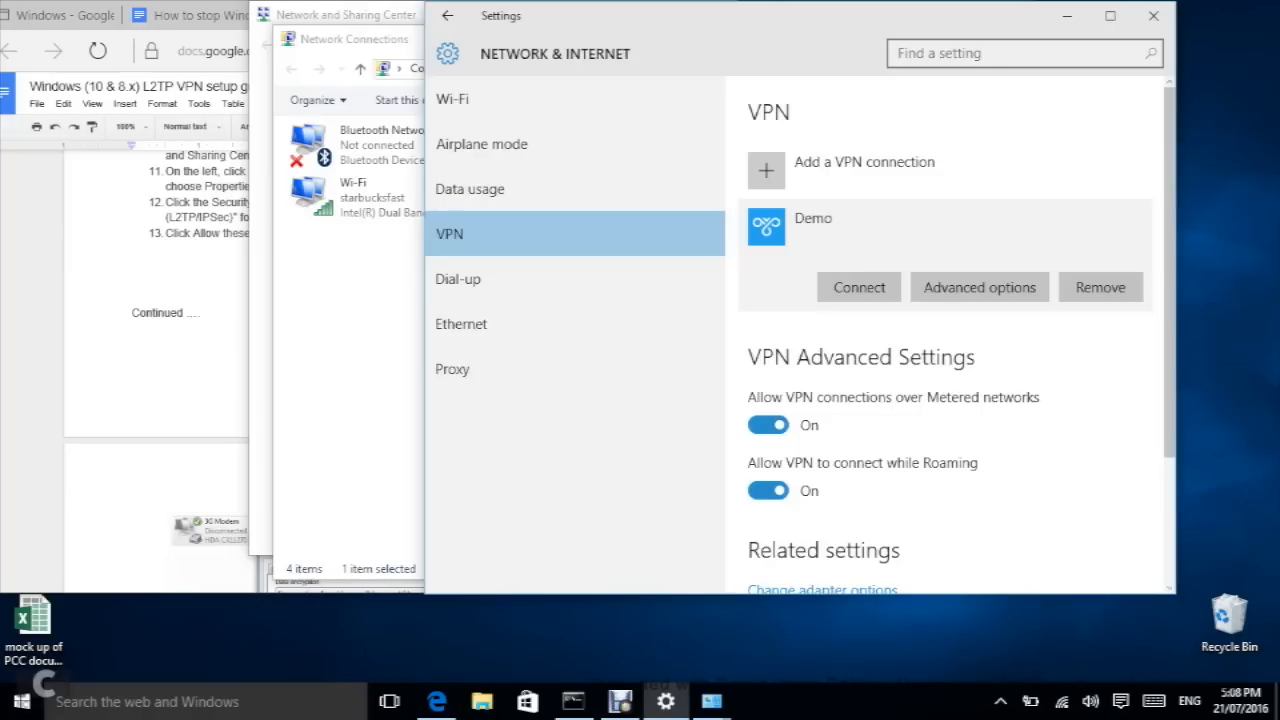
click(859, 287)
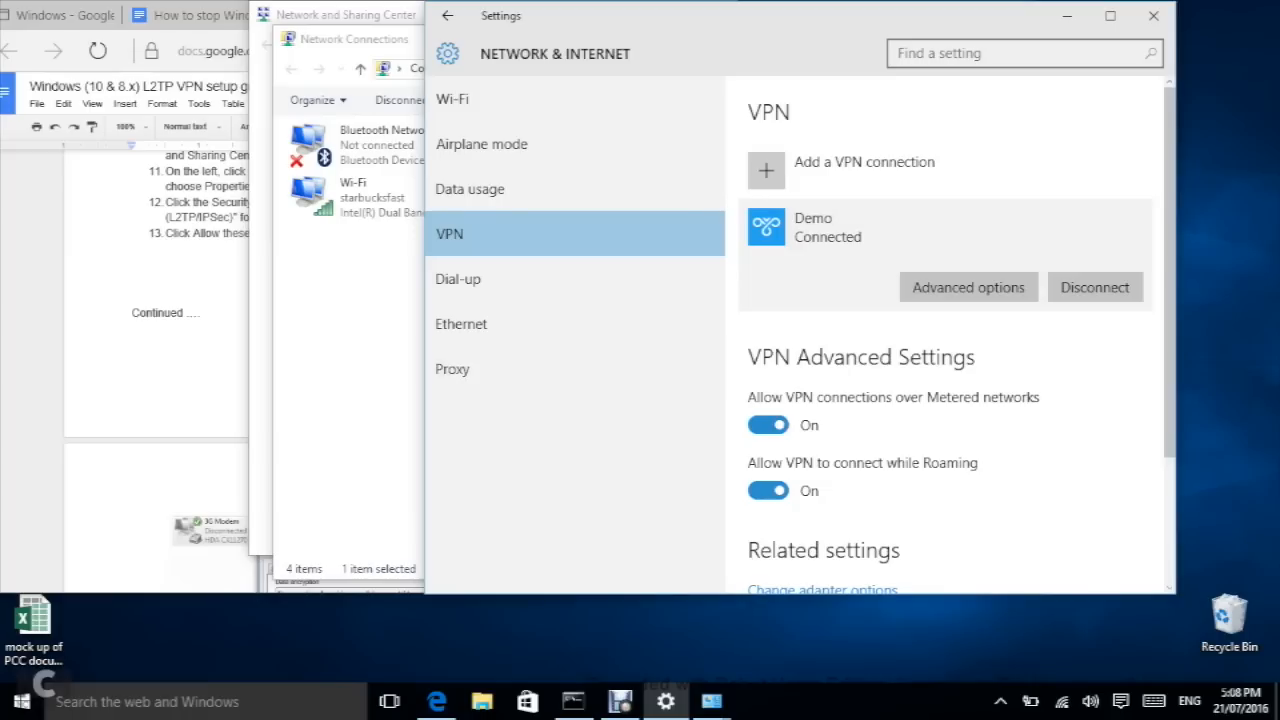
mouse_move(437, 701)
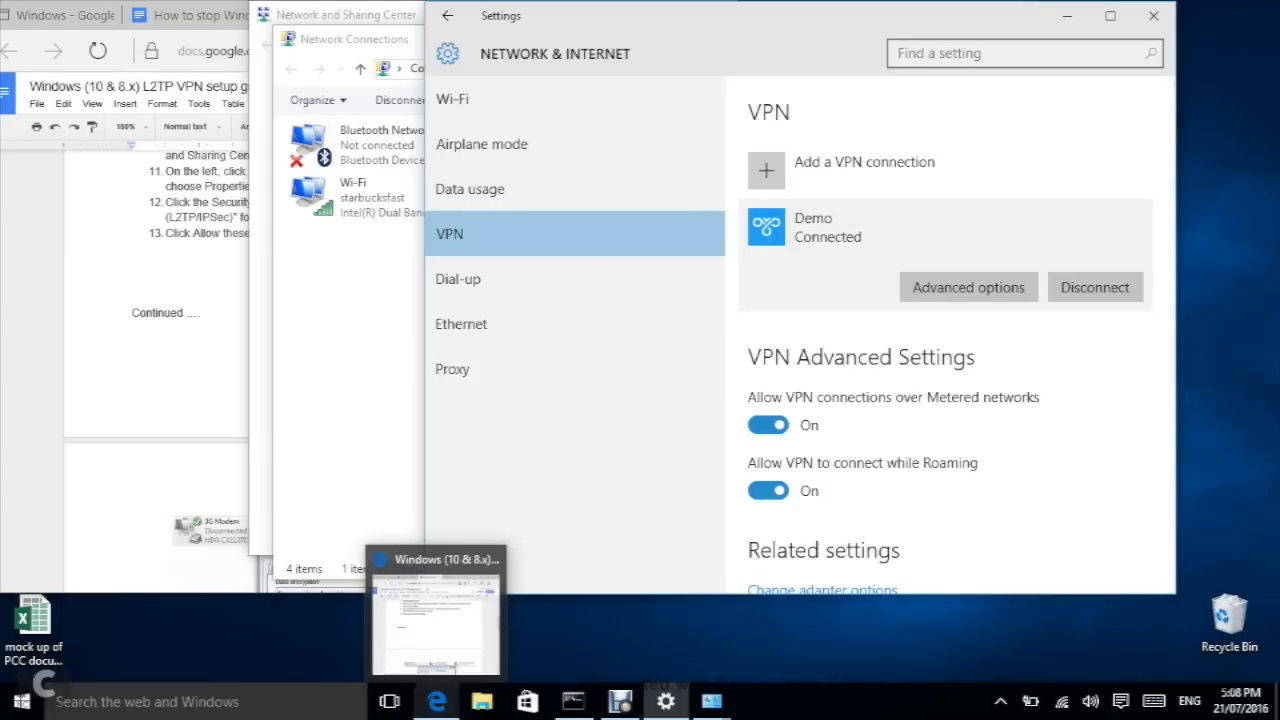
Step: Return to the Netflix tab and search the catalogue for 'friends'
click(437, 615)
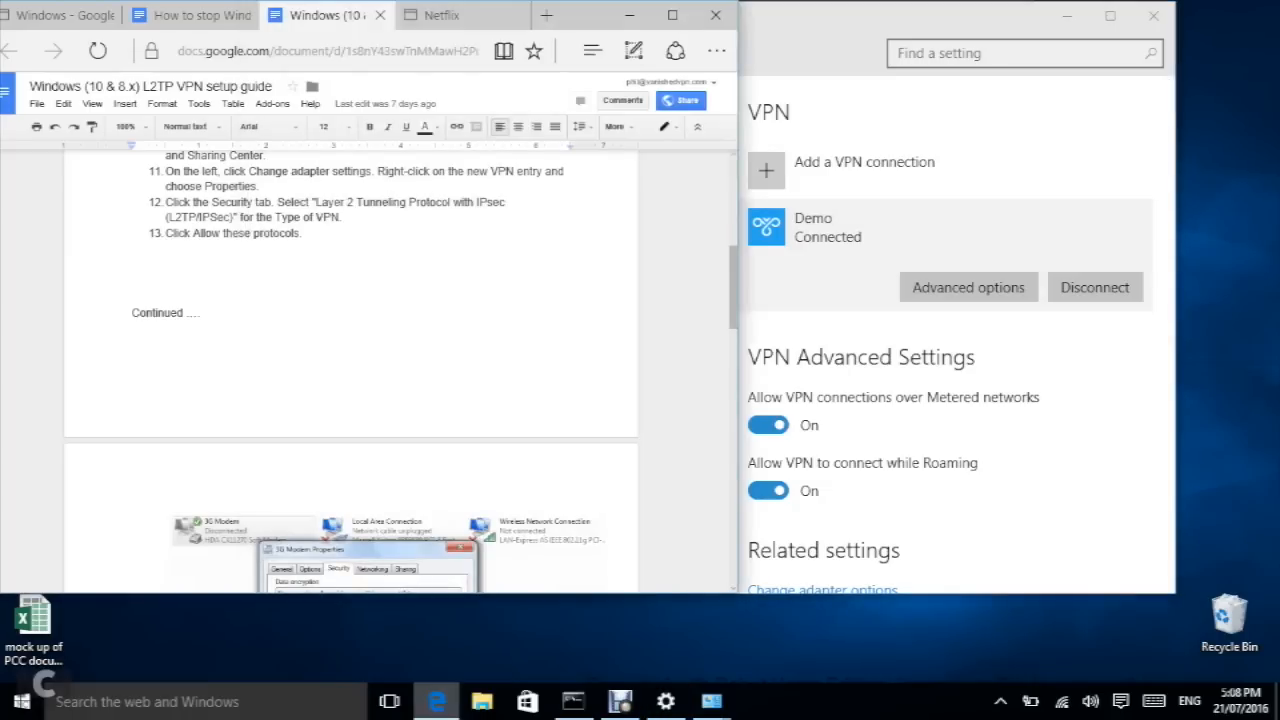
click(441, 15)
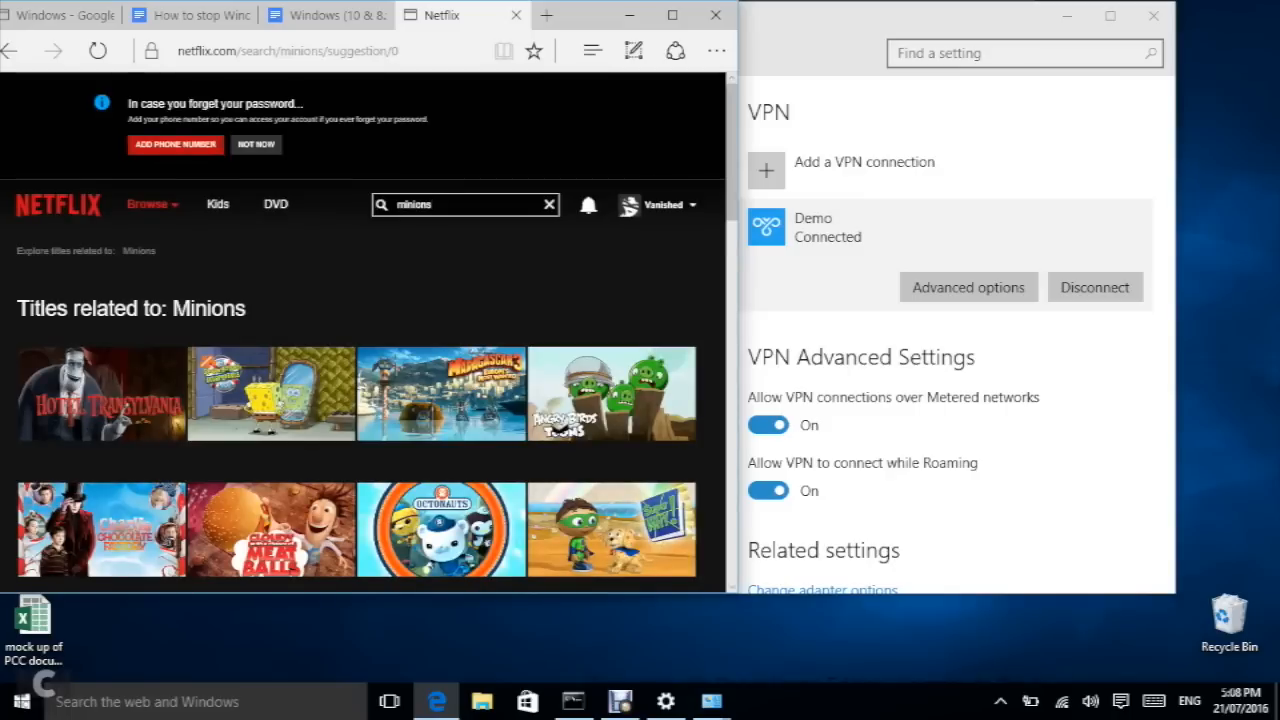
click(58, 205)
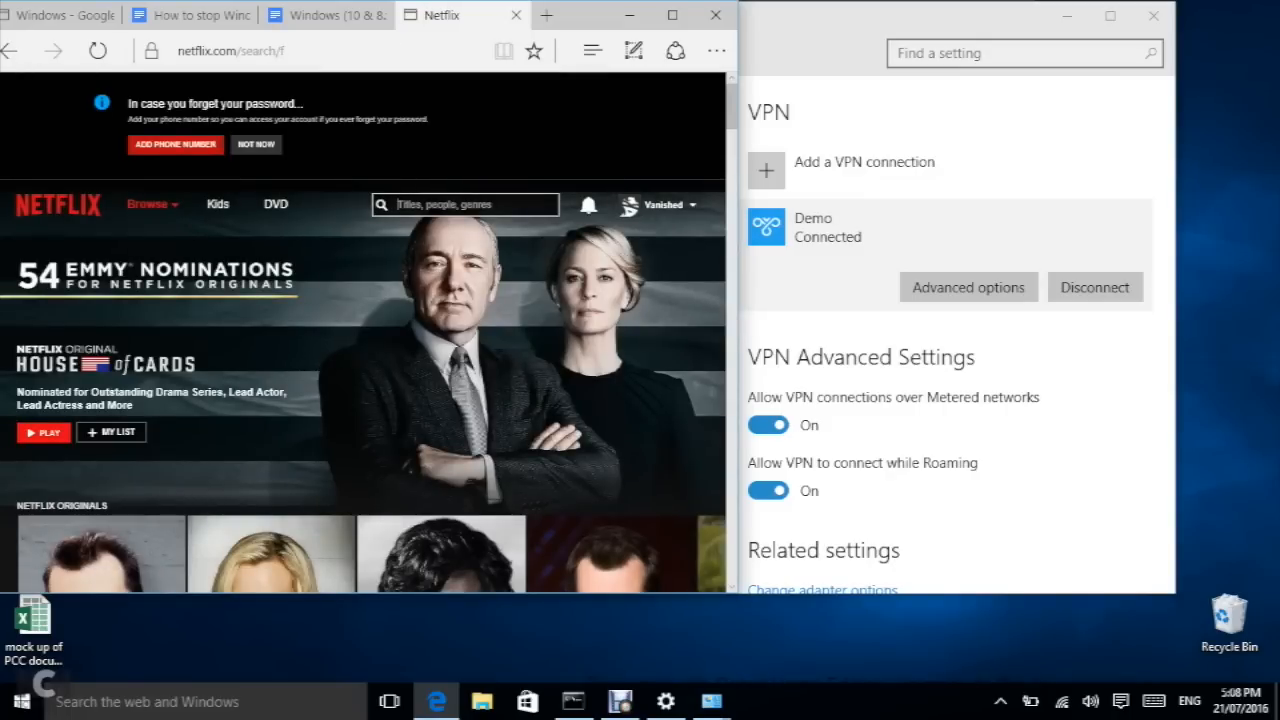
text(friends)
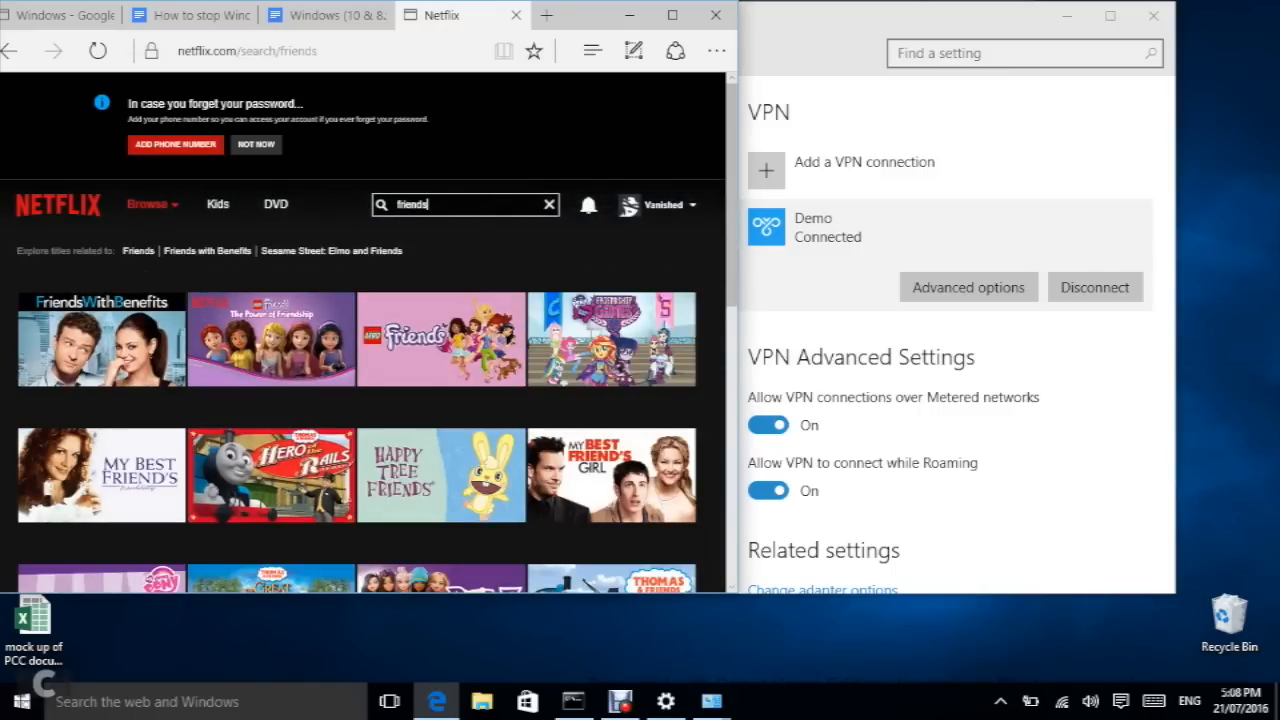
mouse_move(441, 339)
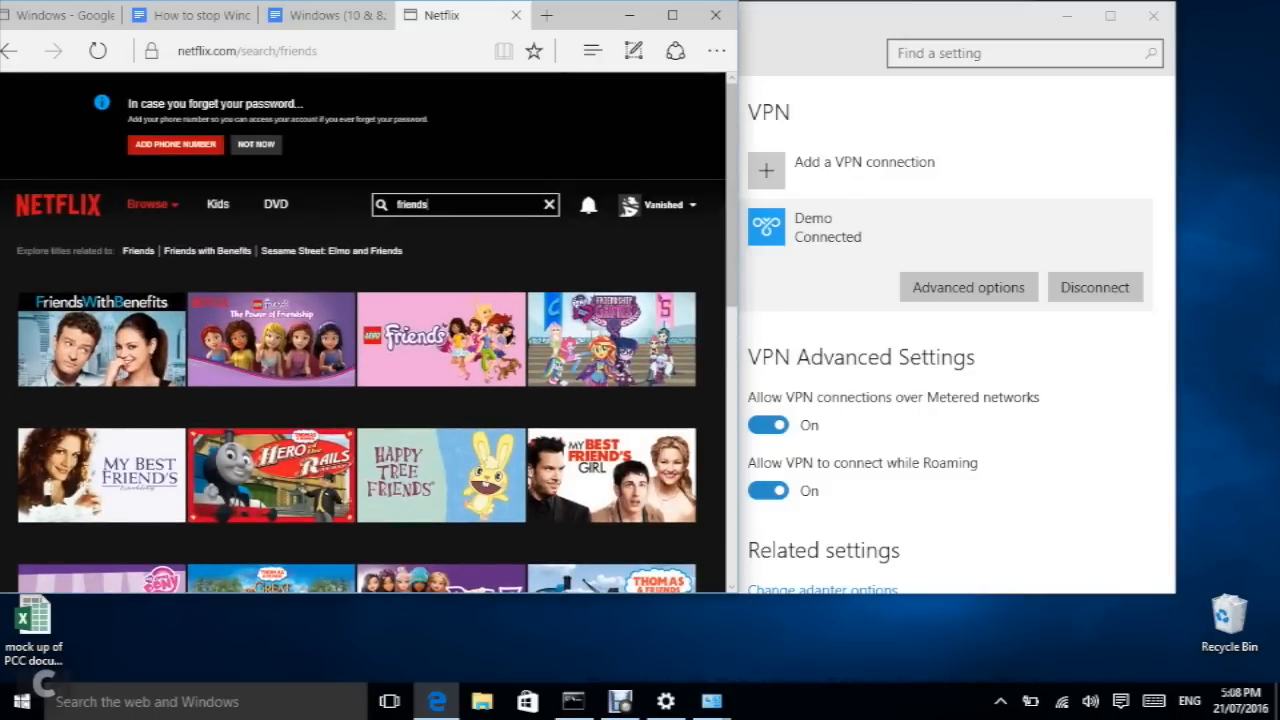
key(ctrl+l)
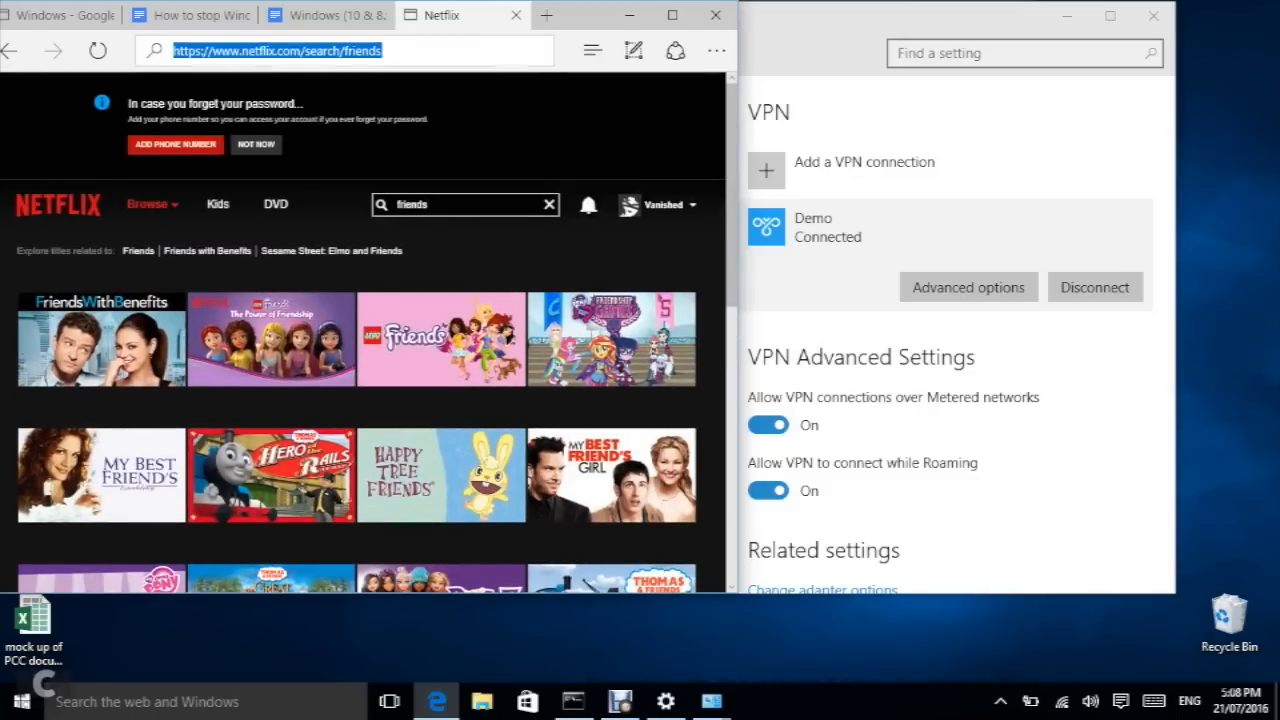
Step: Reload Netflix from the address bar and search for 'friends'
text(netflix.com/)
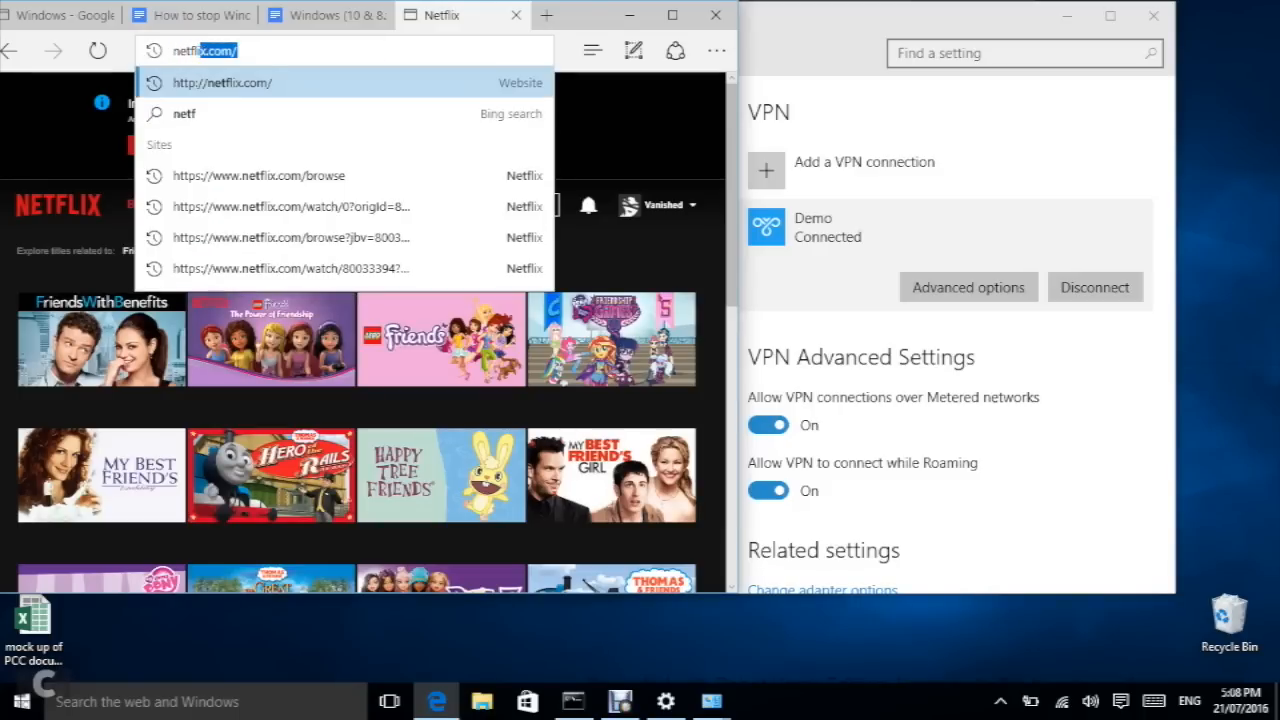
key(Return)
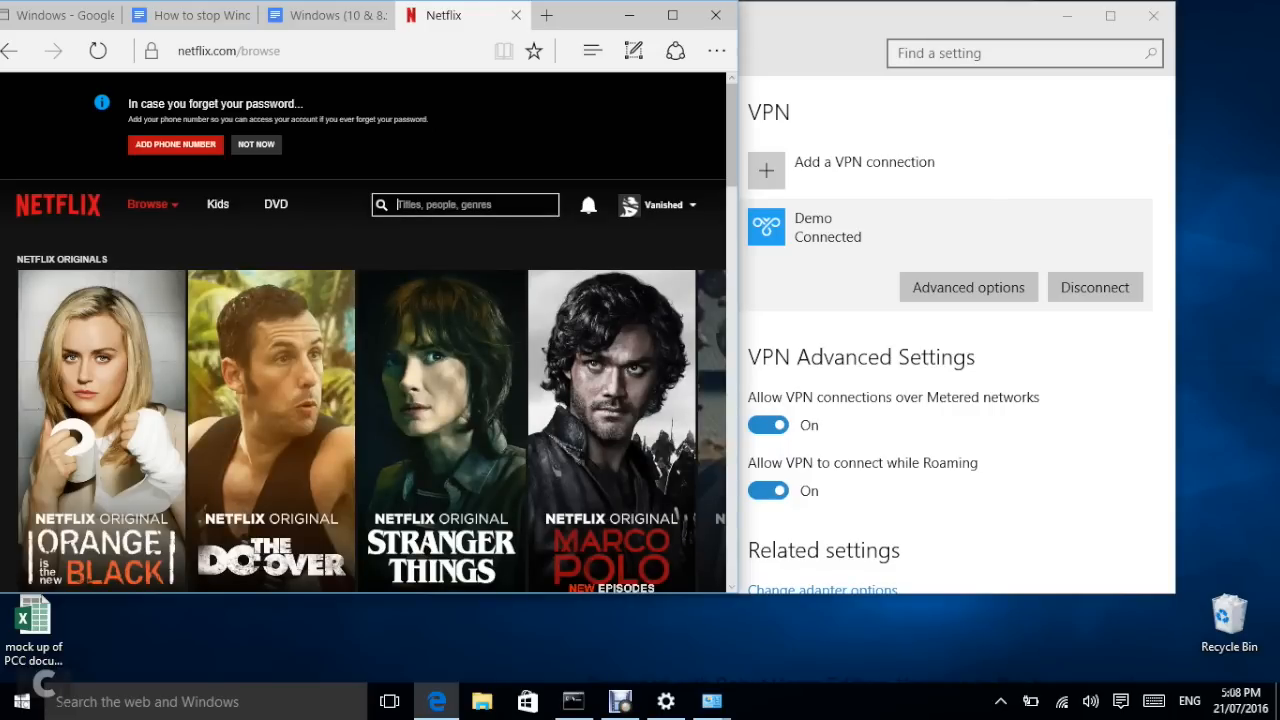
text(fr)
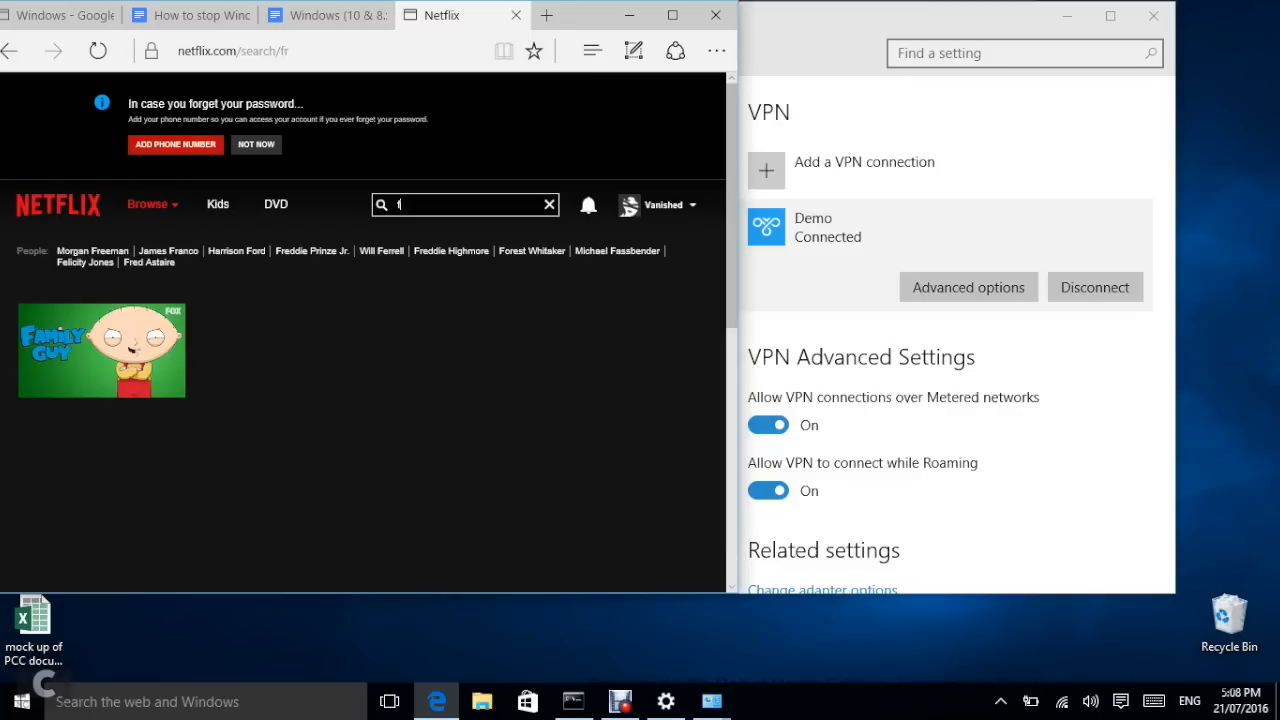
text(iends)
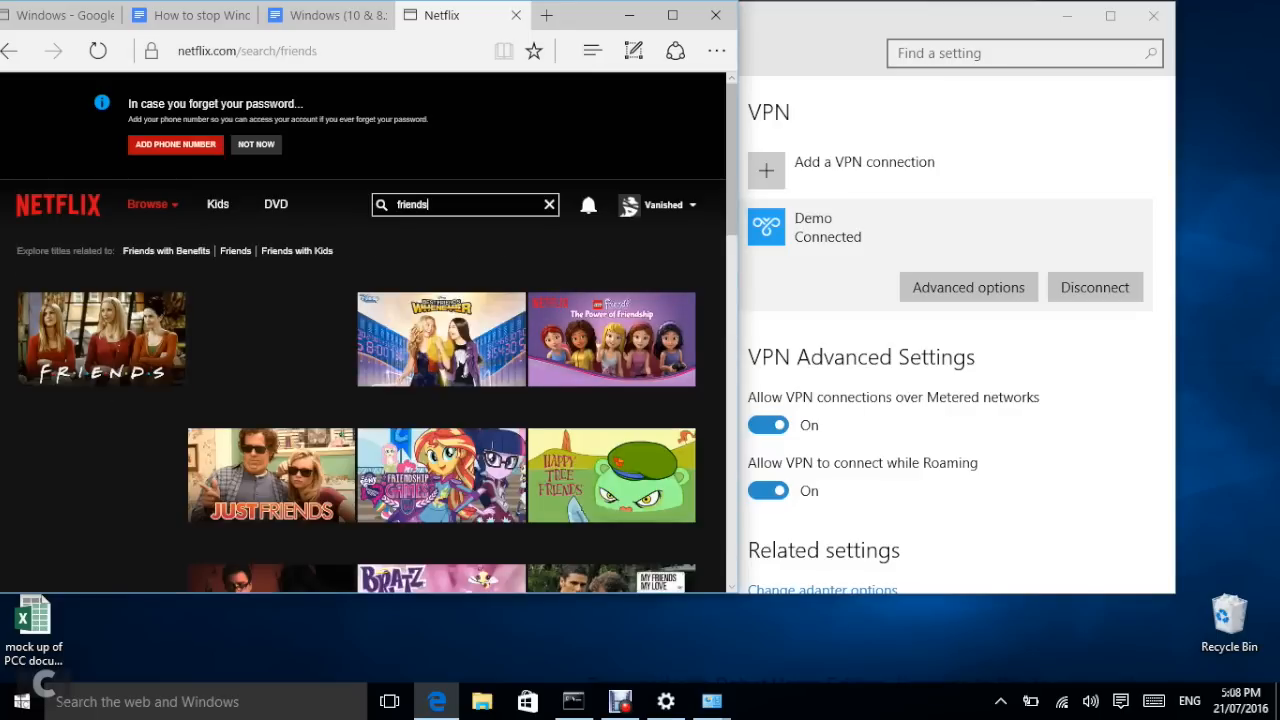
mouse_move(271, 339)
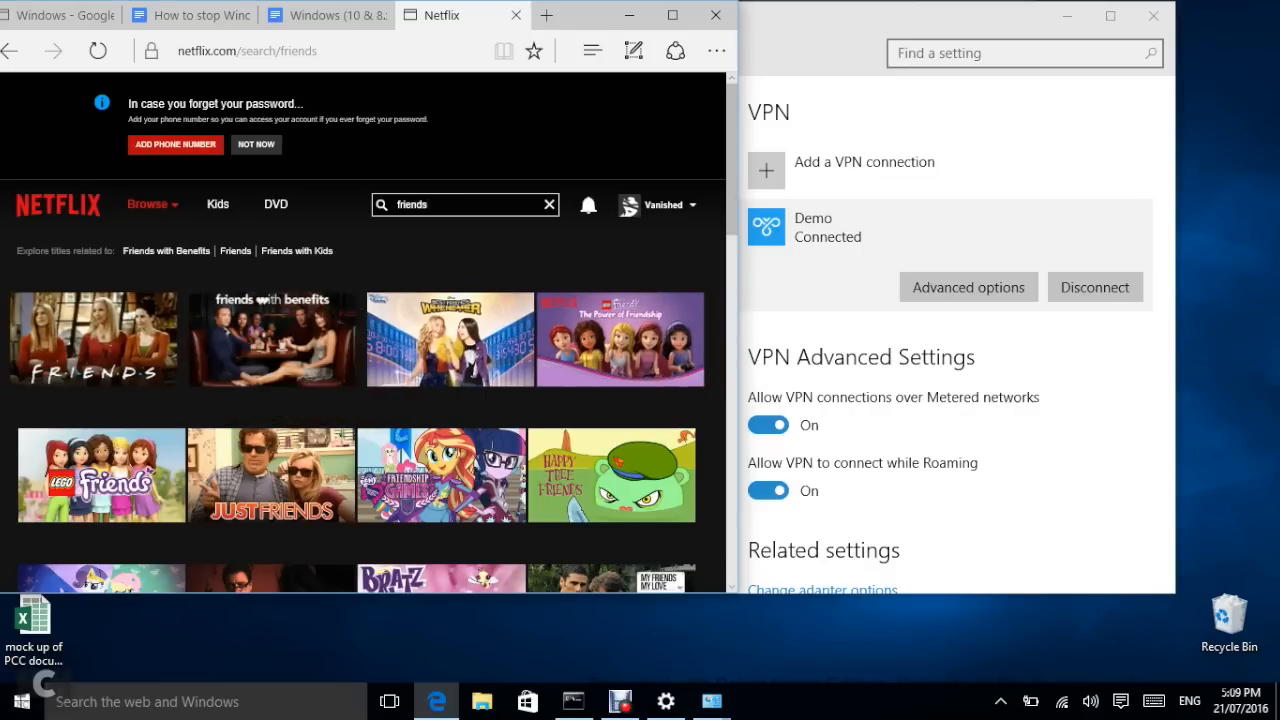
mouse_move(102, 339)
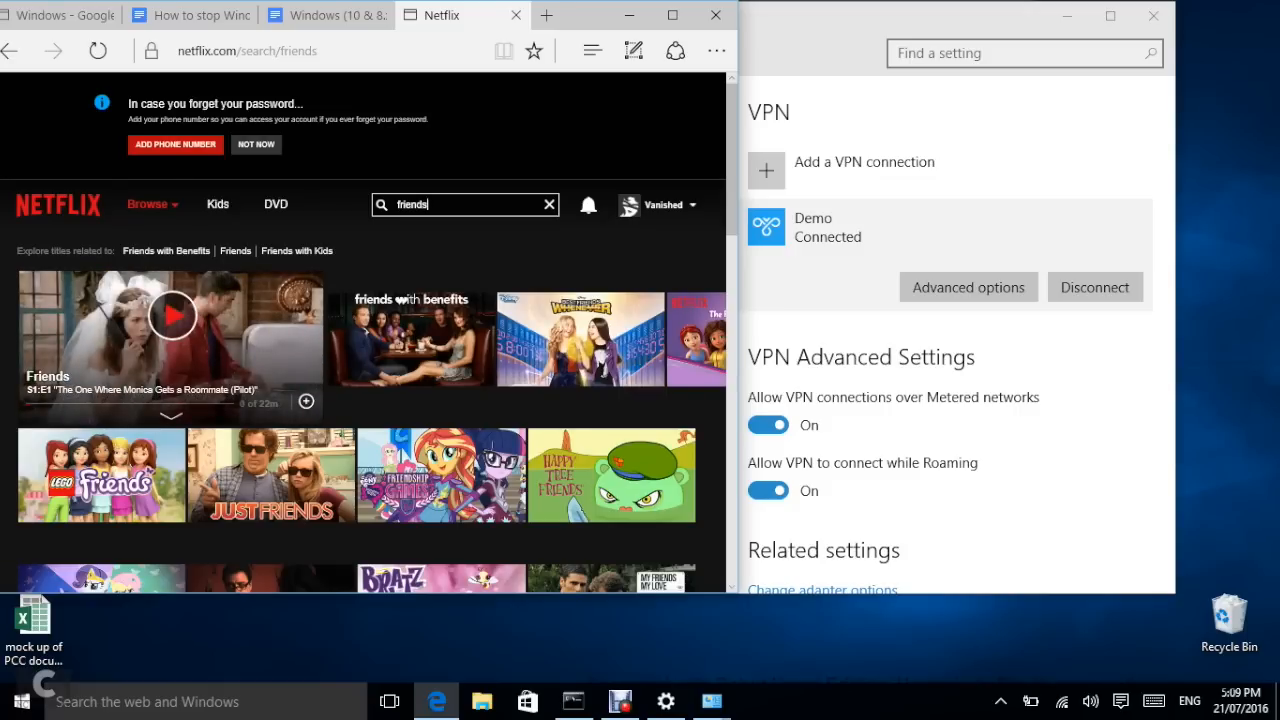
Step: Replace the search with 'minions', then minimize the browser window
drag(430, 205, 395, 205)
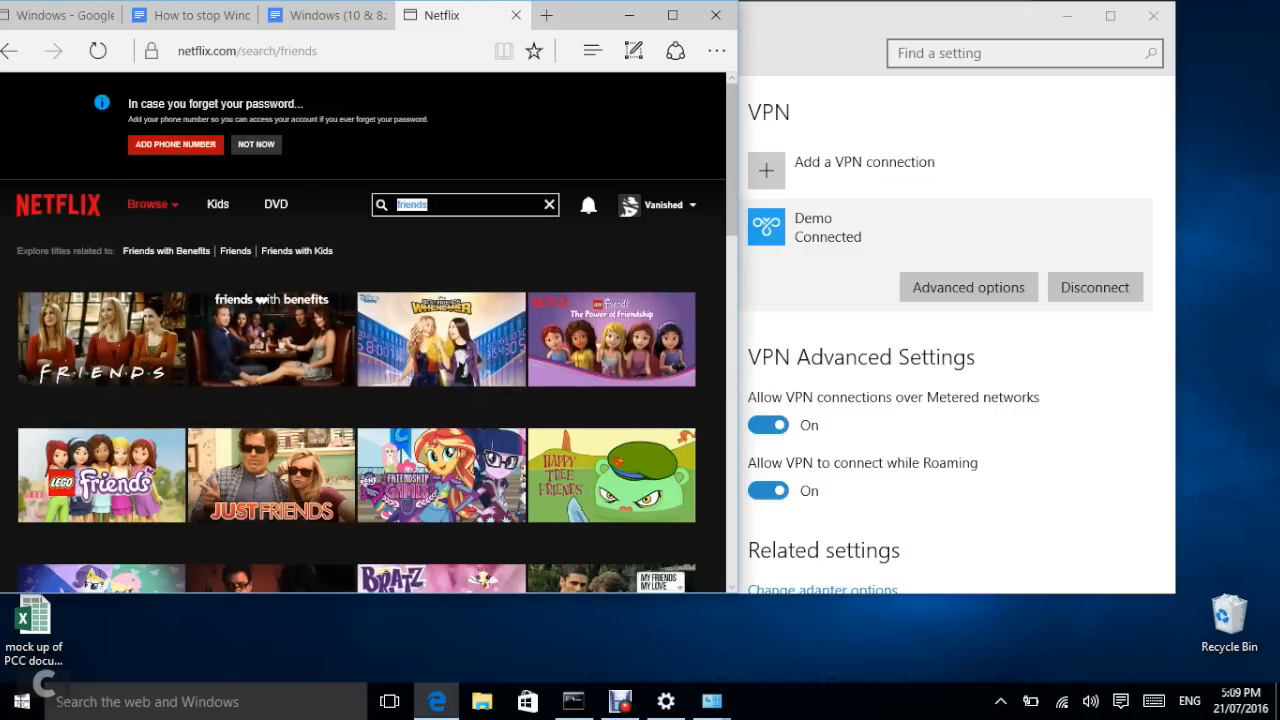
text(minions)
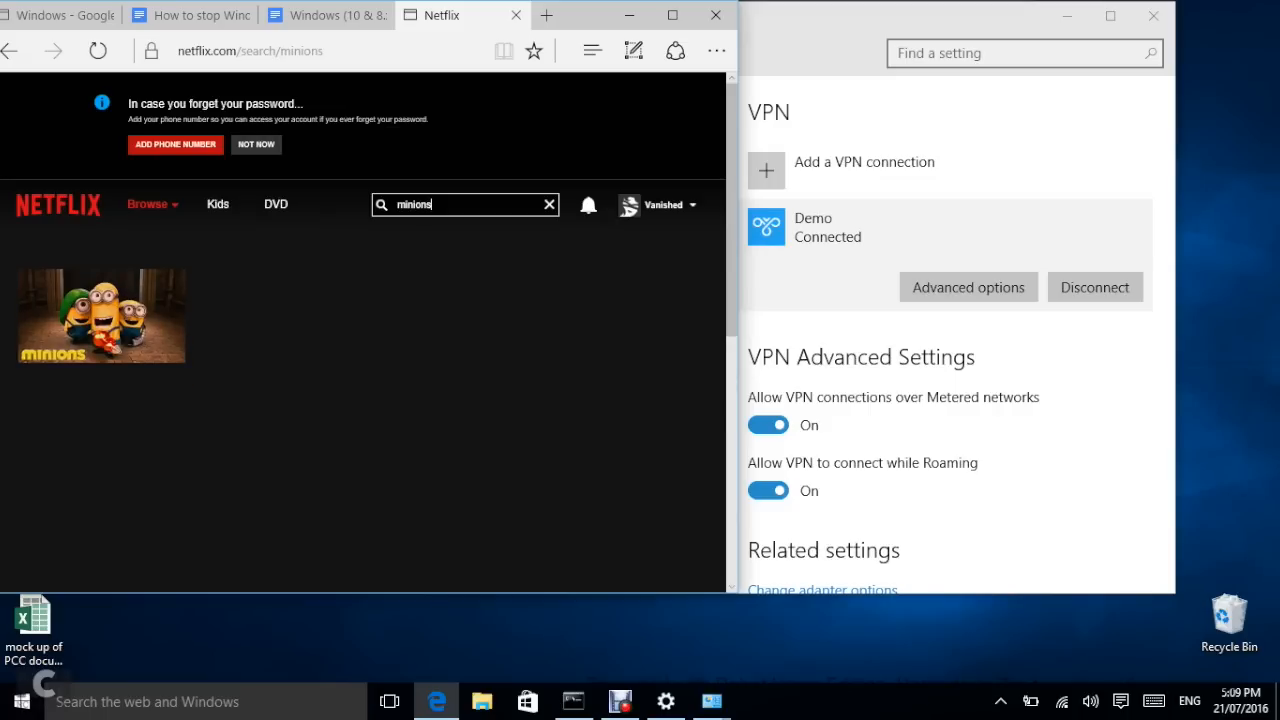
mouse_move(110, 315)
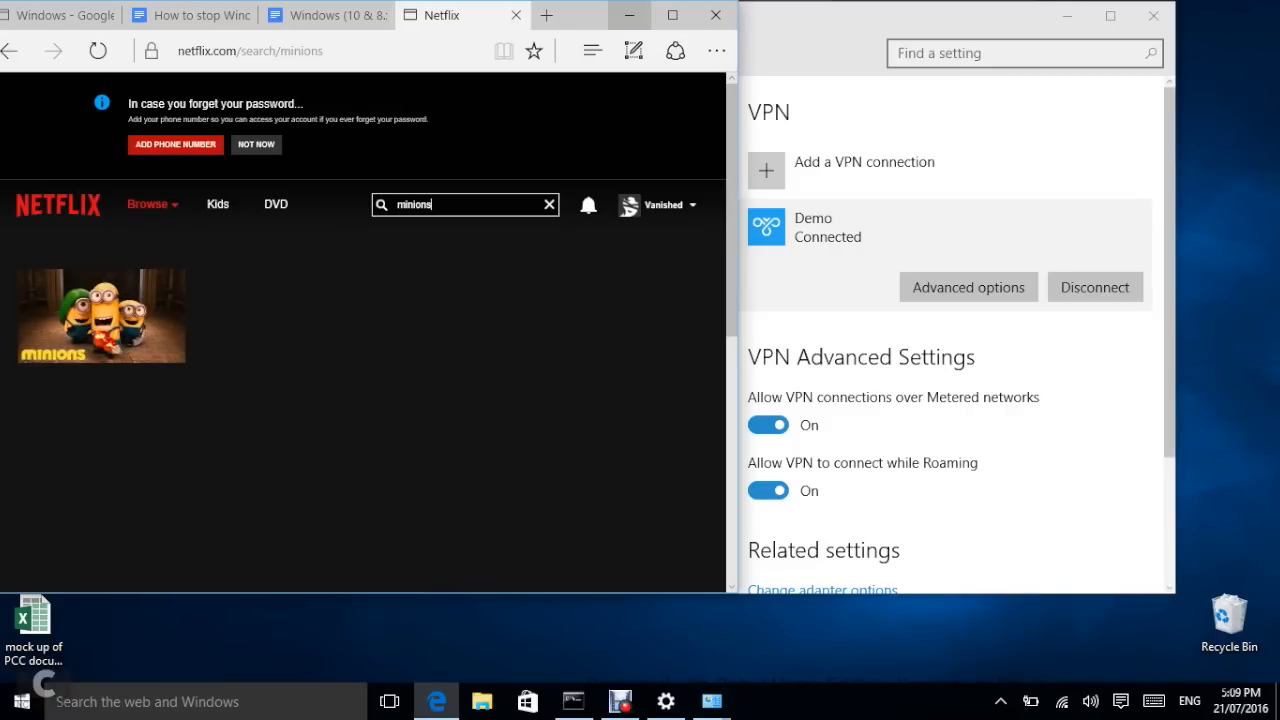
click(629, 15)
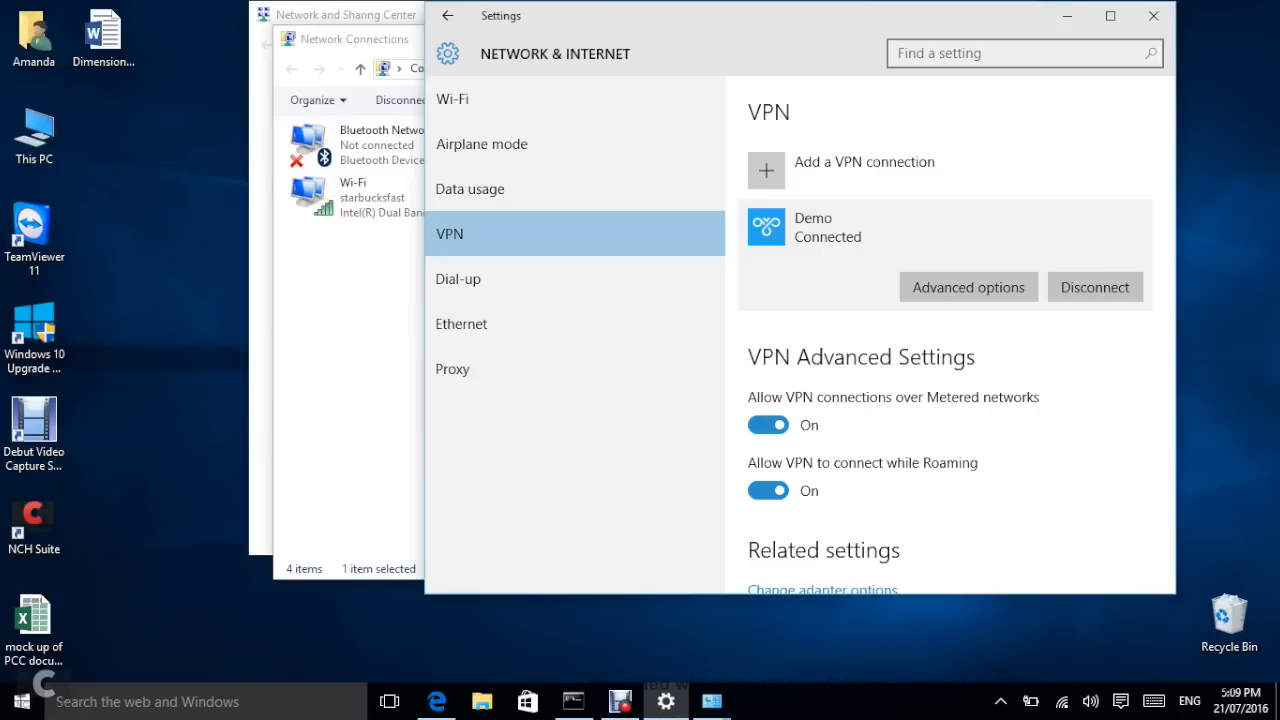
Step: Restore the browser and scroll the L2TP setup guide to the REG ADD registry command
click(437, 702)
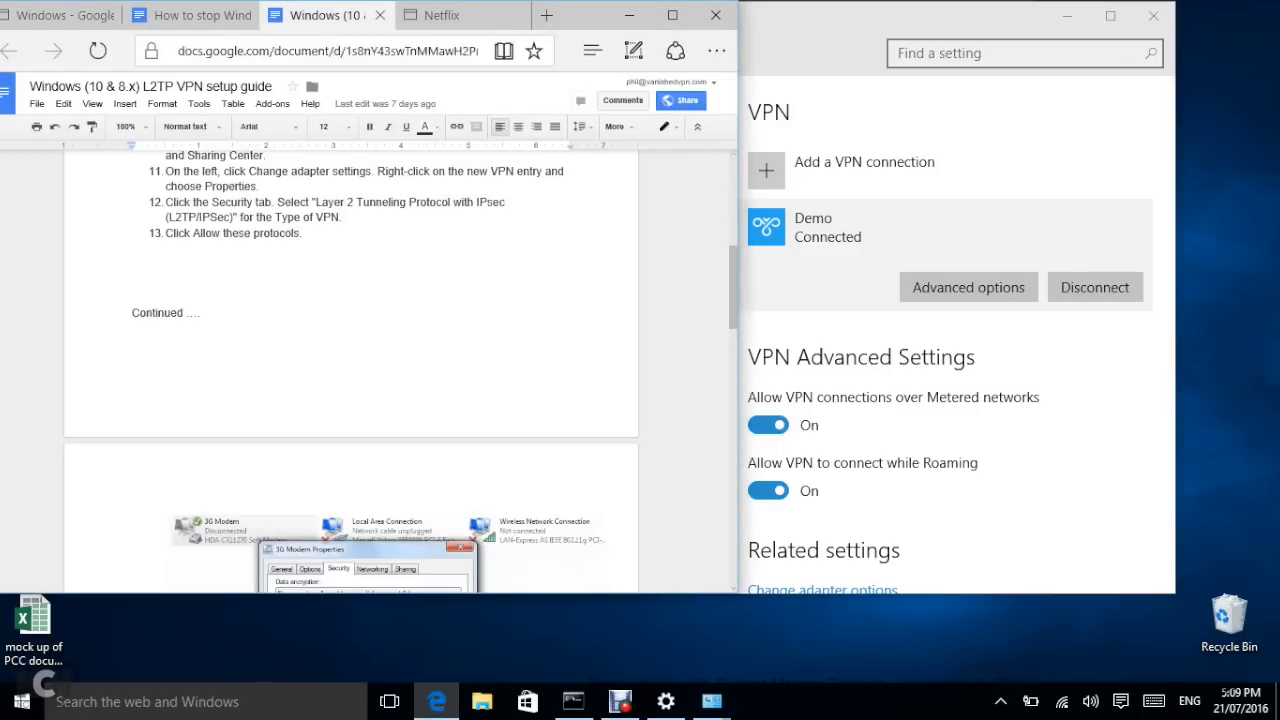
scroll(350, 400, down, 3)
scroll(350, 370, down, 5)
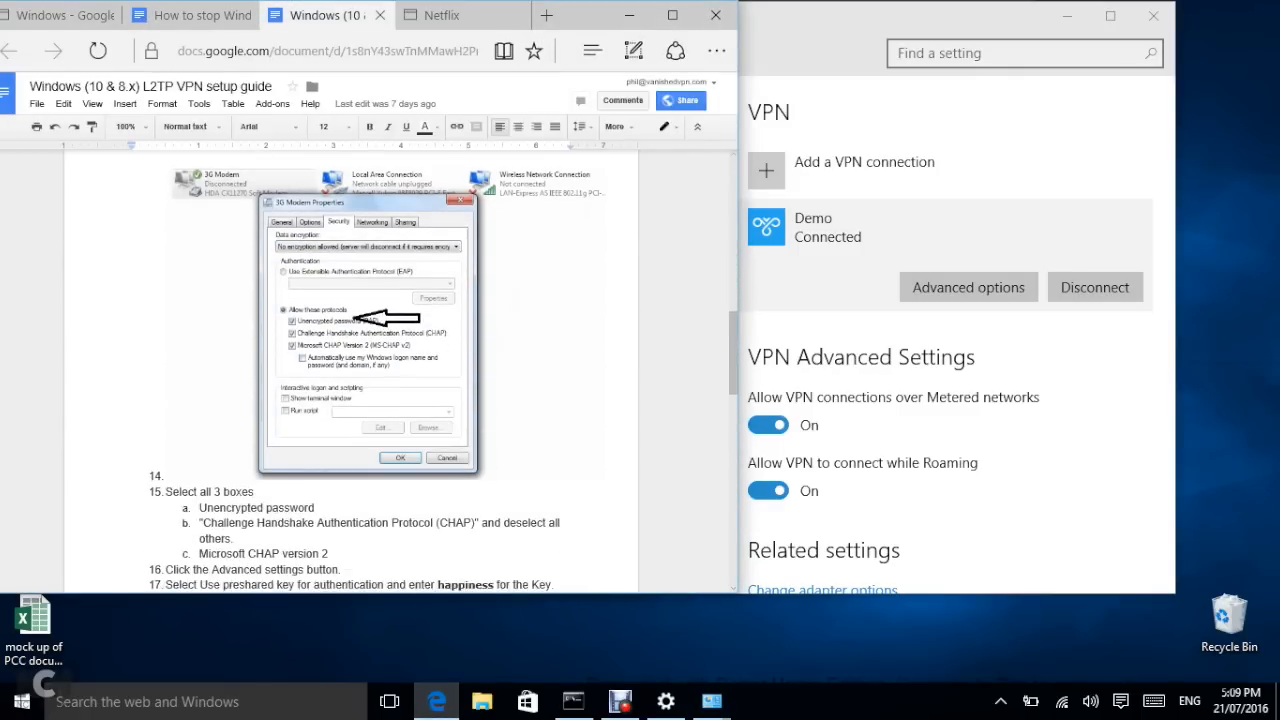
scroll(350, 370, down, 3)
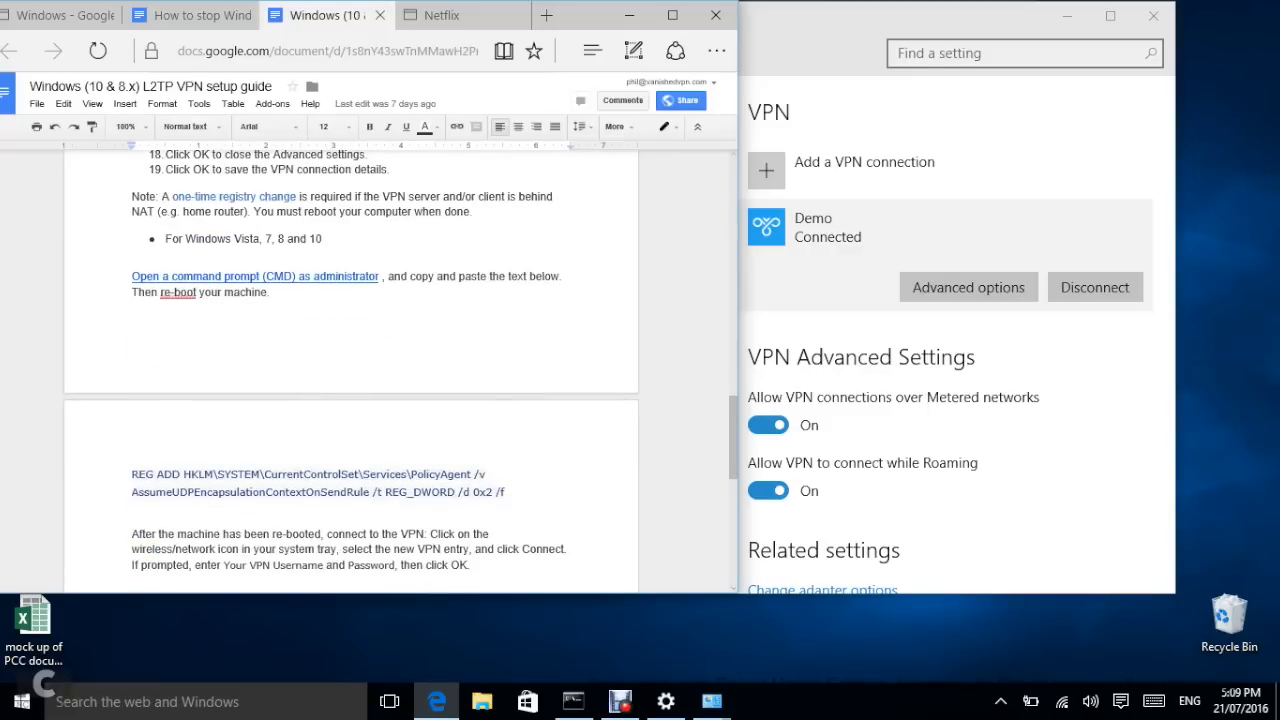
scroll(350, 370, down, 2)
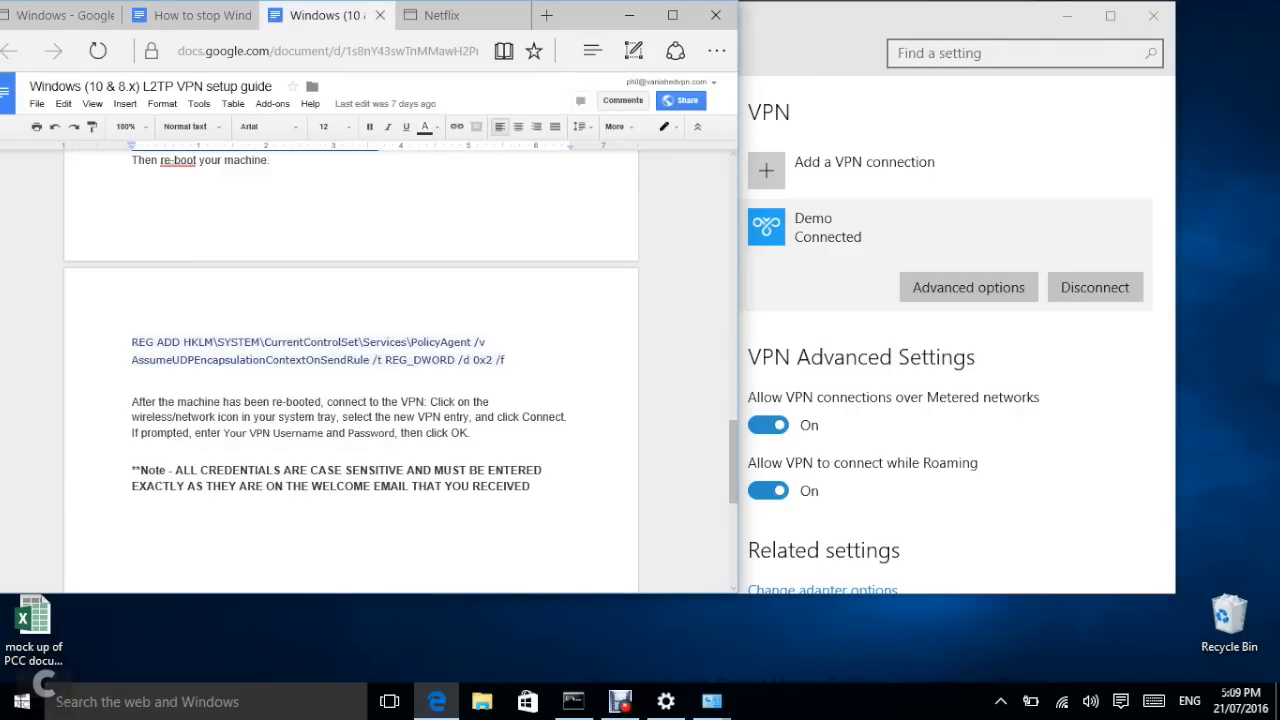
scroll(350, 370, up, 1)
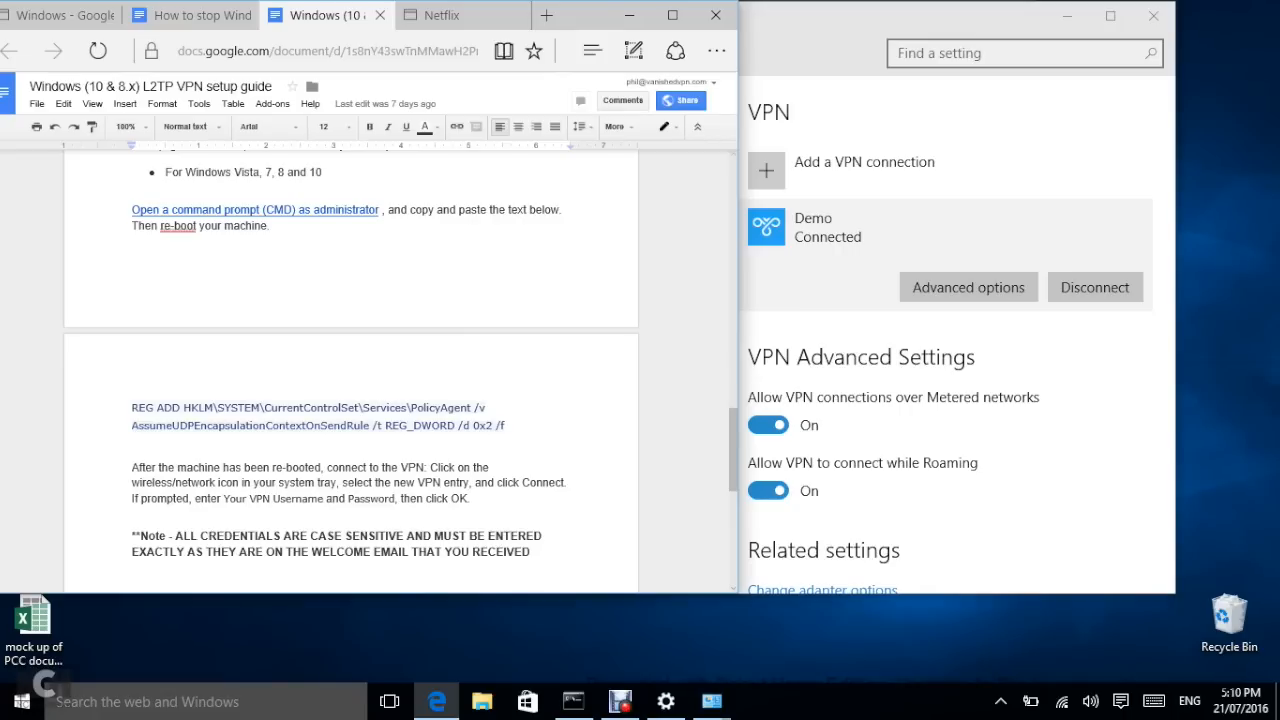
click(55, 695)
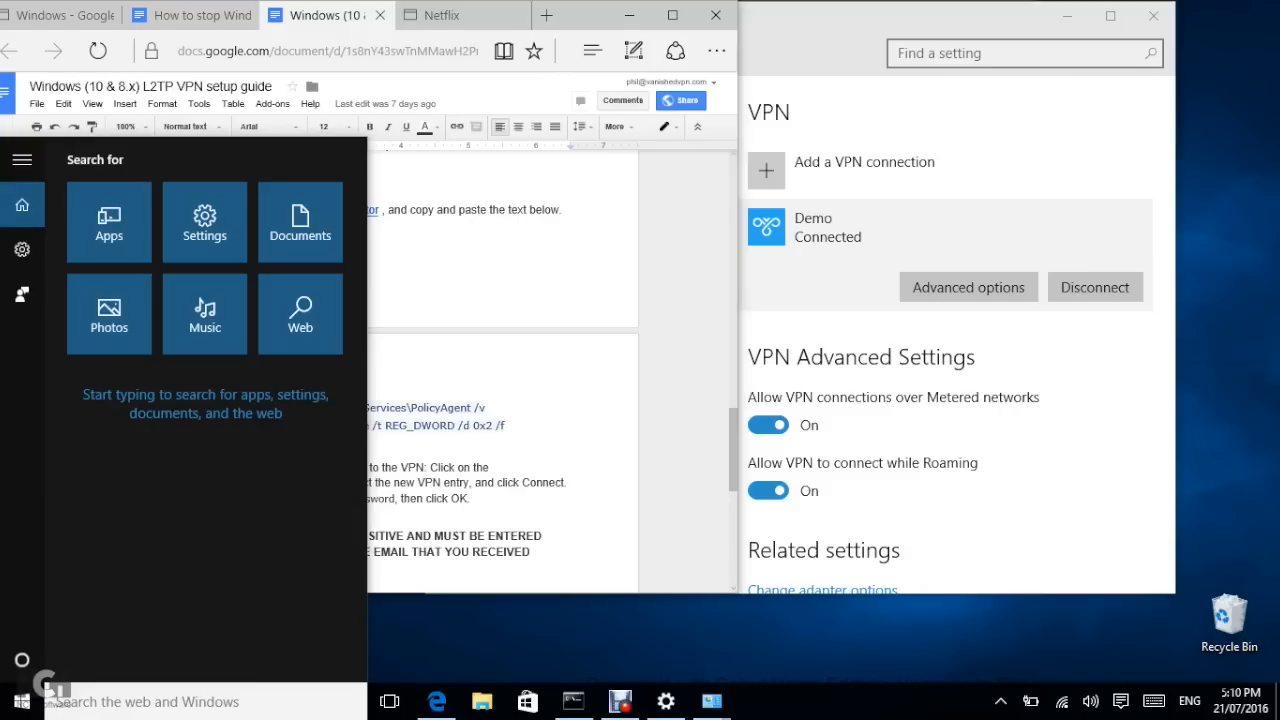
Step: Search for cmd and run Command Prompt as administrator
text(cmd)
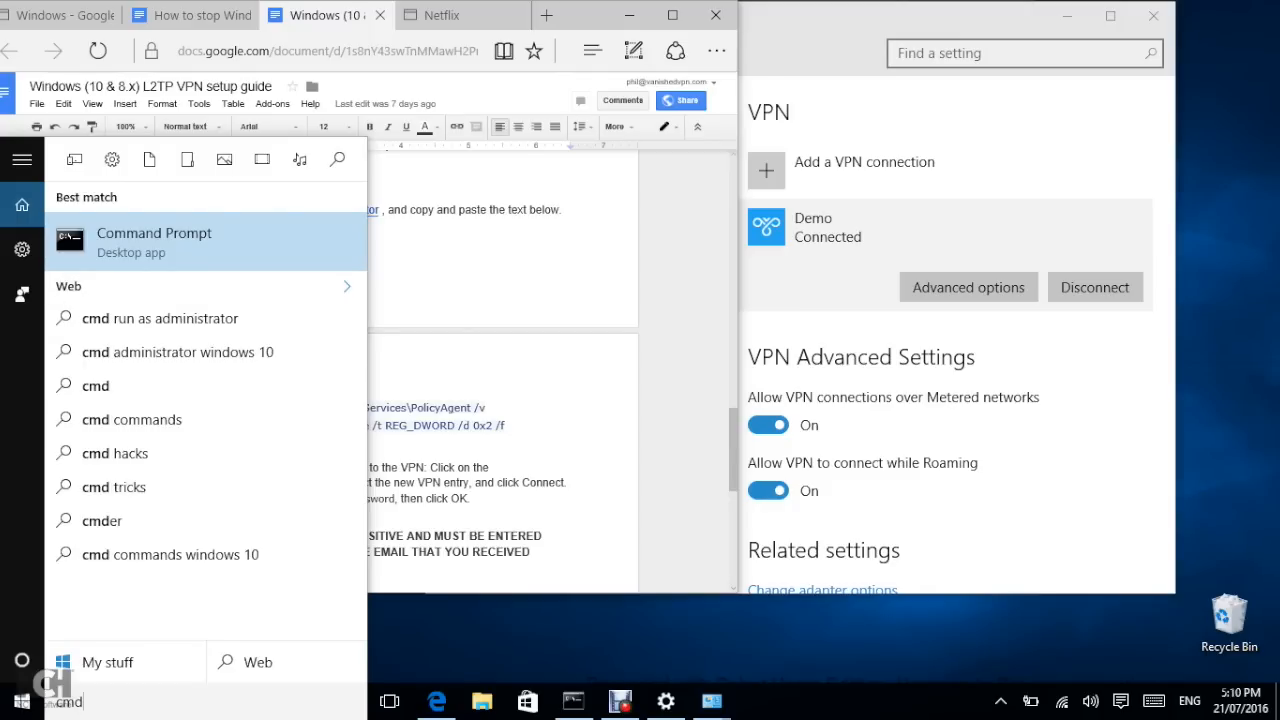
right_click(157, 243)
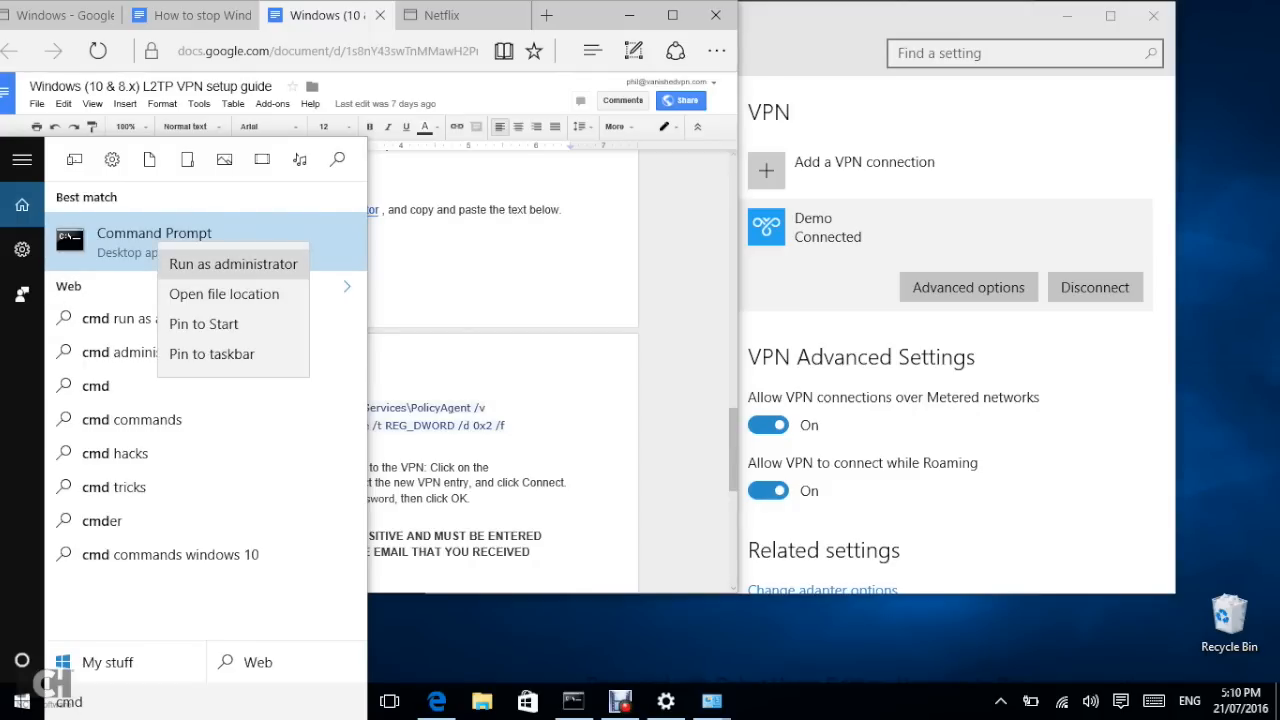
click(200, 264)
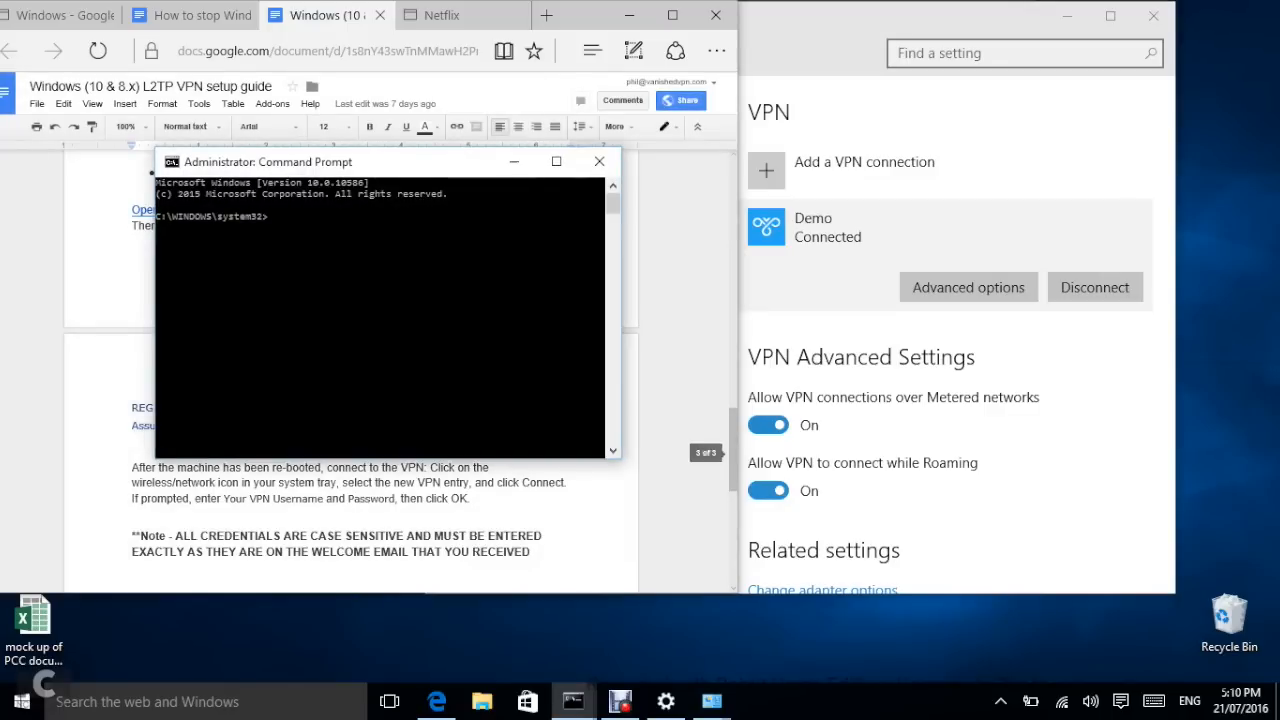
Step: Copy the guide's REG ADD AssumeUDPEncapsulationContextOnSendRule command into the console and run it
drag(350, 161, 940, 29)
drag(131, 408, 505, 450)
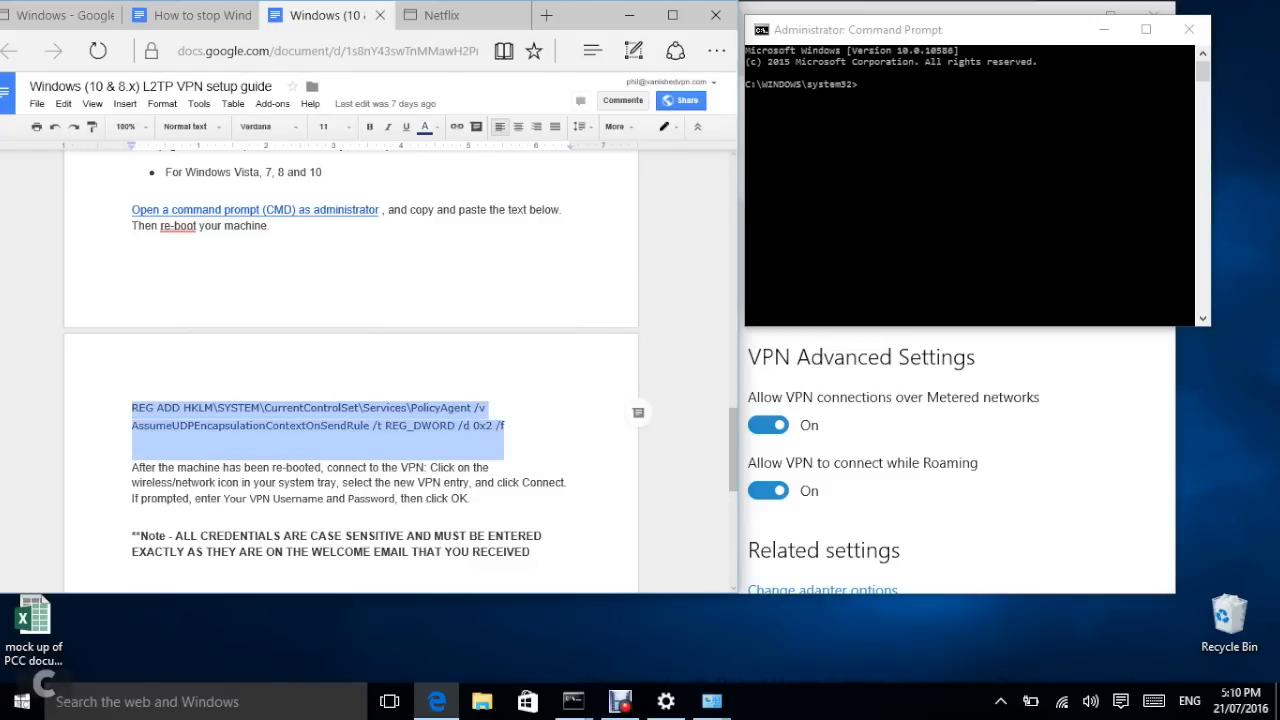
click(862, 86)
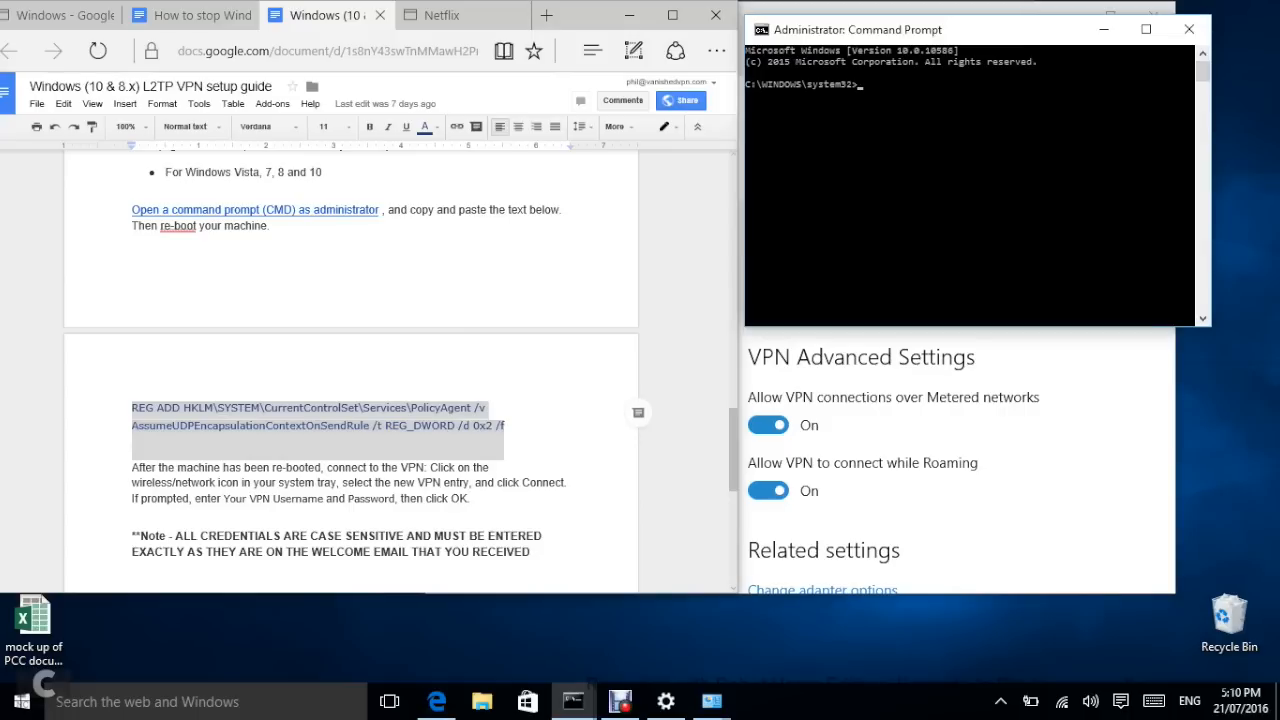
text(REG ADD HKLM\SYSTEM\CurrentControlSet\Services\PolicyAgent /v AssumeUDPEncapsulationContextOnSendRule /t REG_DWORD /d 0x2 /f)
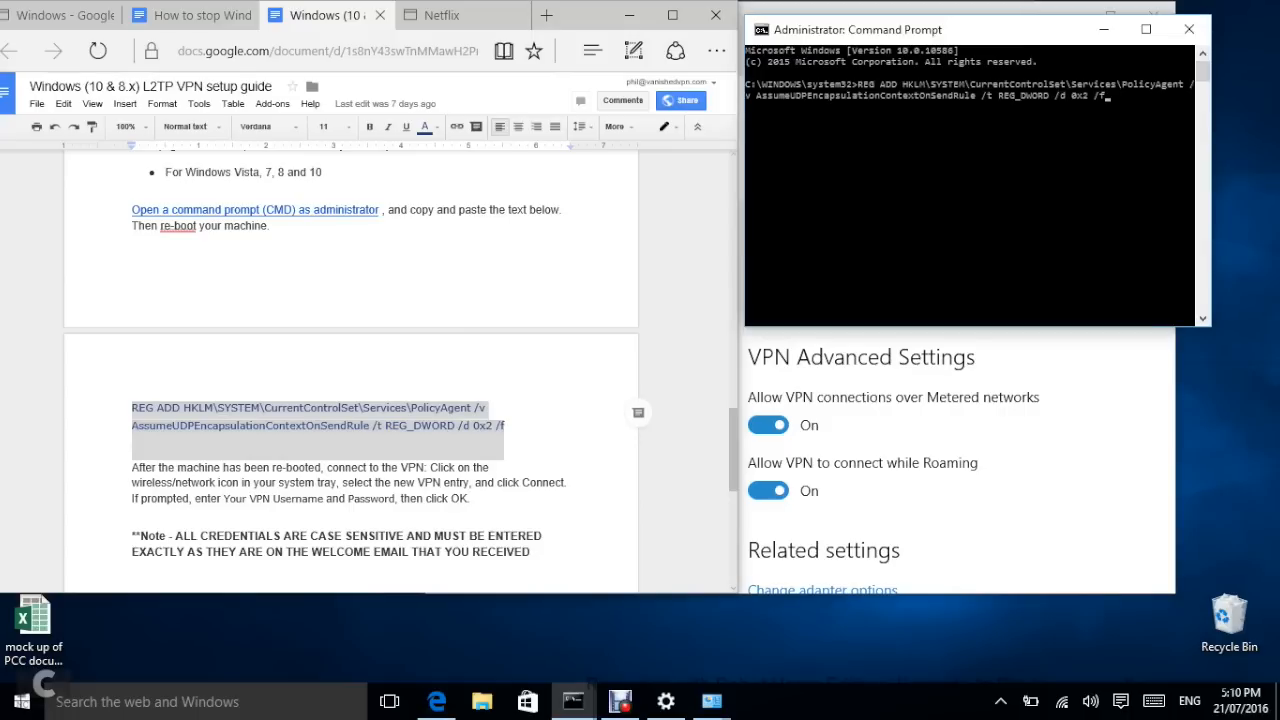
key(Return)
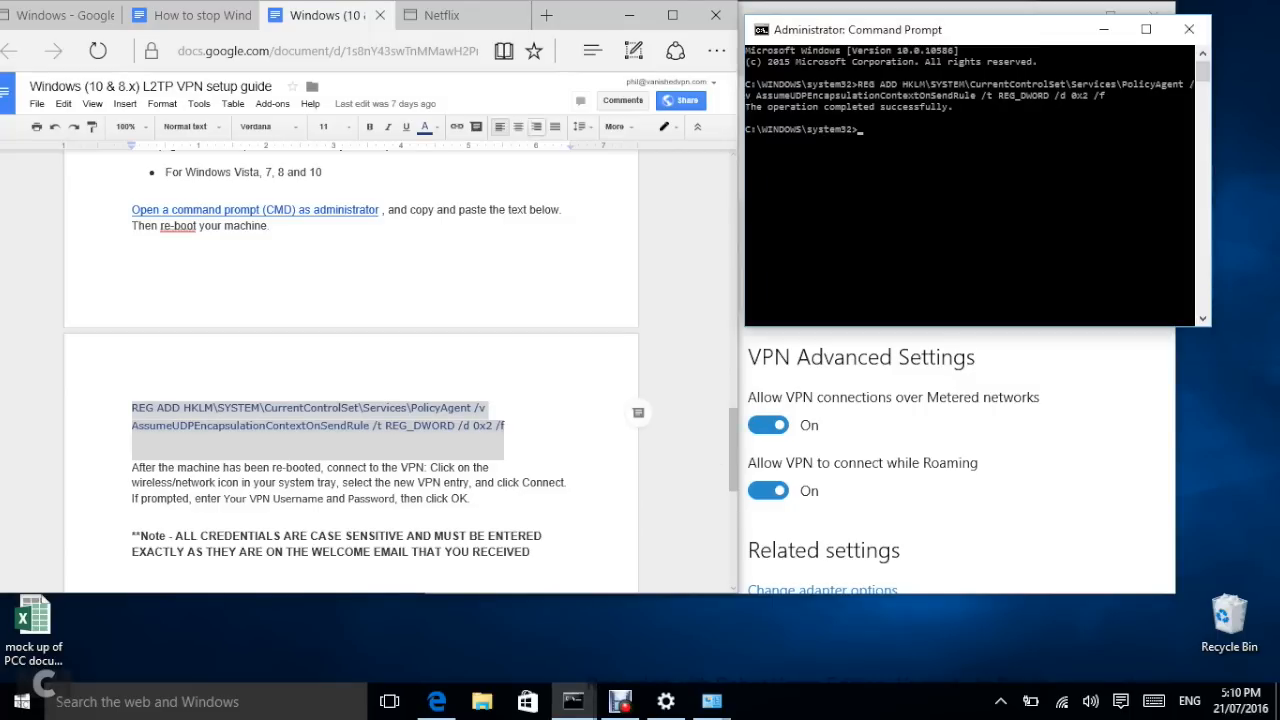
mouse_move(463, 16)
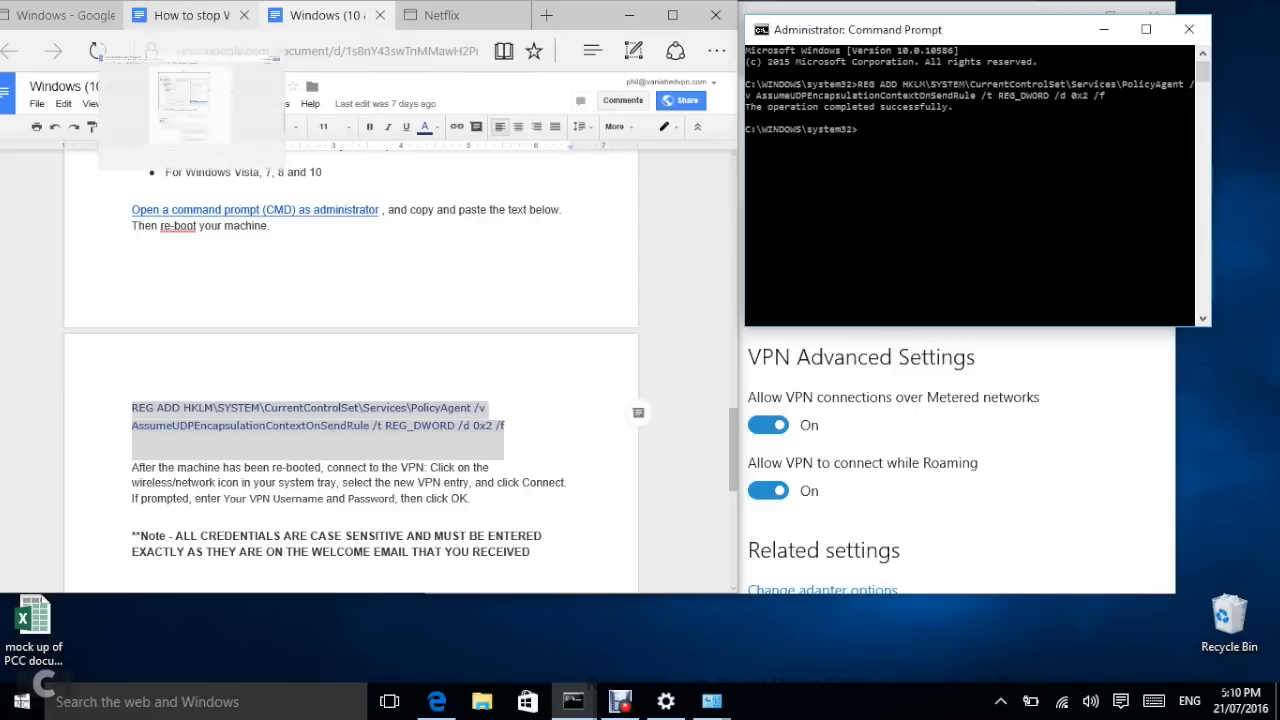
Step: Switch to the 'How to stop Windows leaking DNS' guide and locate the gpedit.msc instruction
click(195, 15)
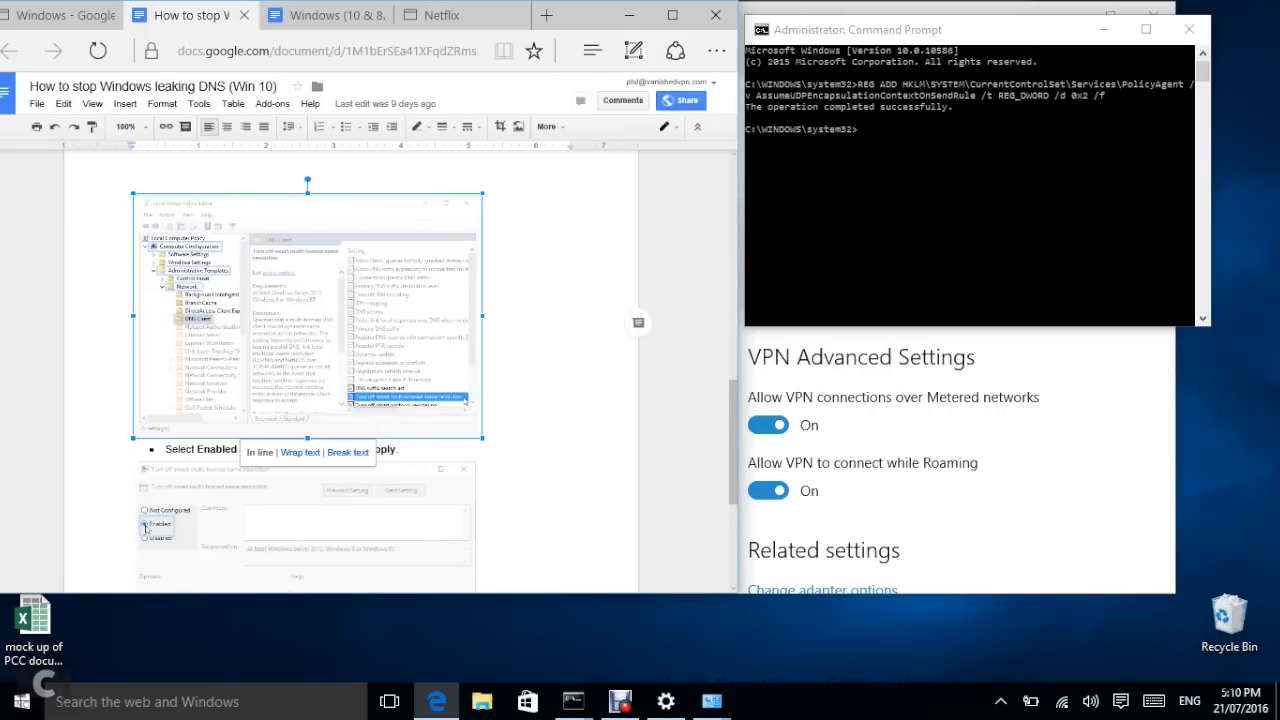
scroll(350, 370, down, 3)
scroll(350, 370, up, 15)
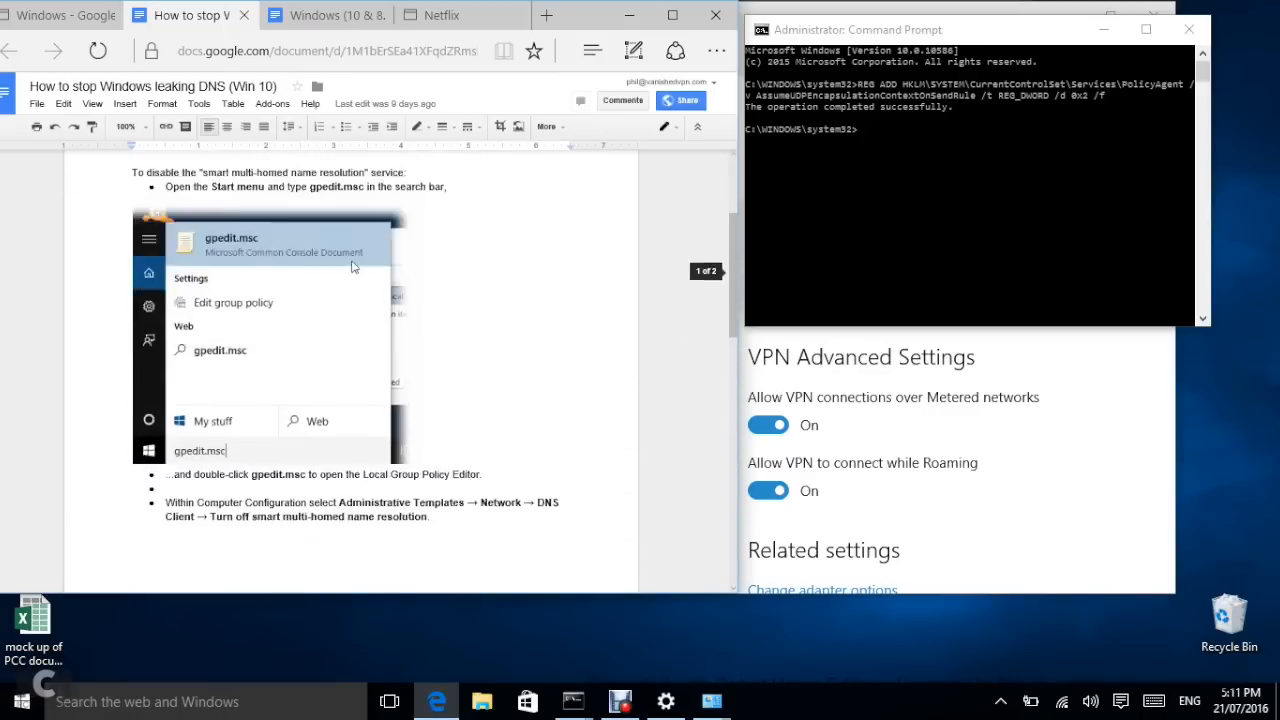
scroll(350, 370, up, 1)
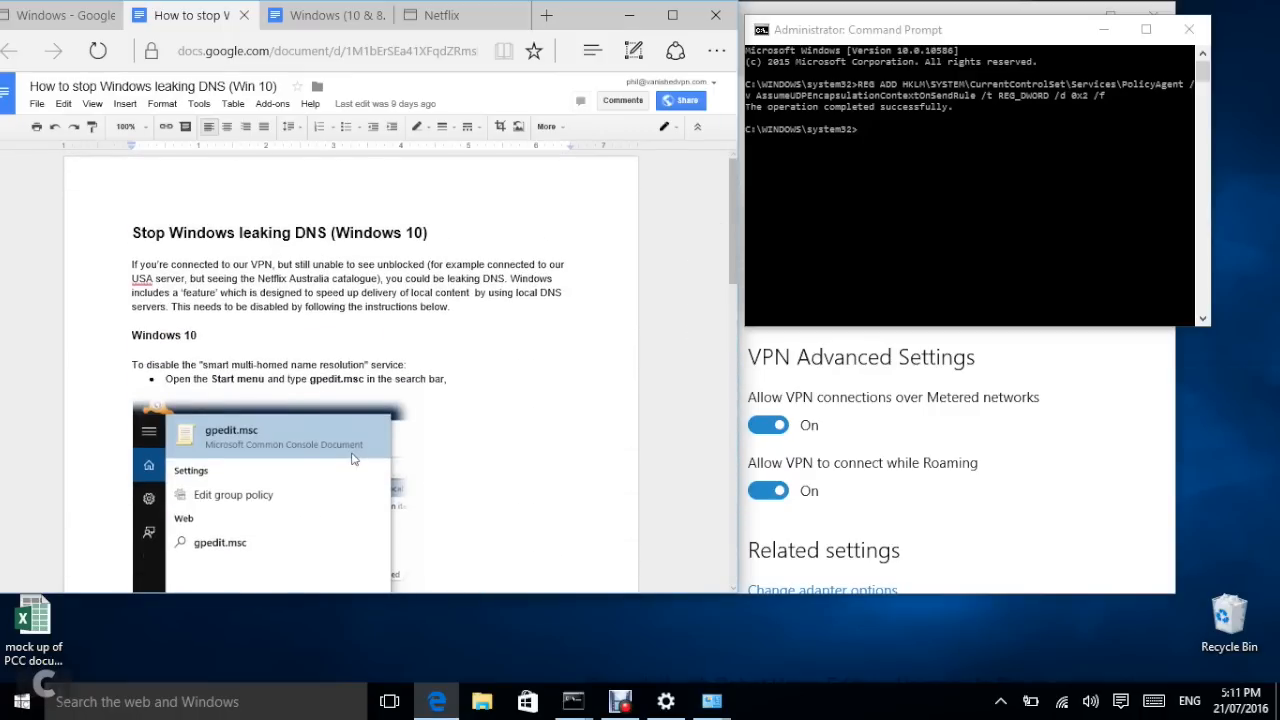
scroll(350, 370, down, 2)
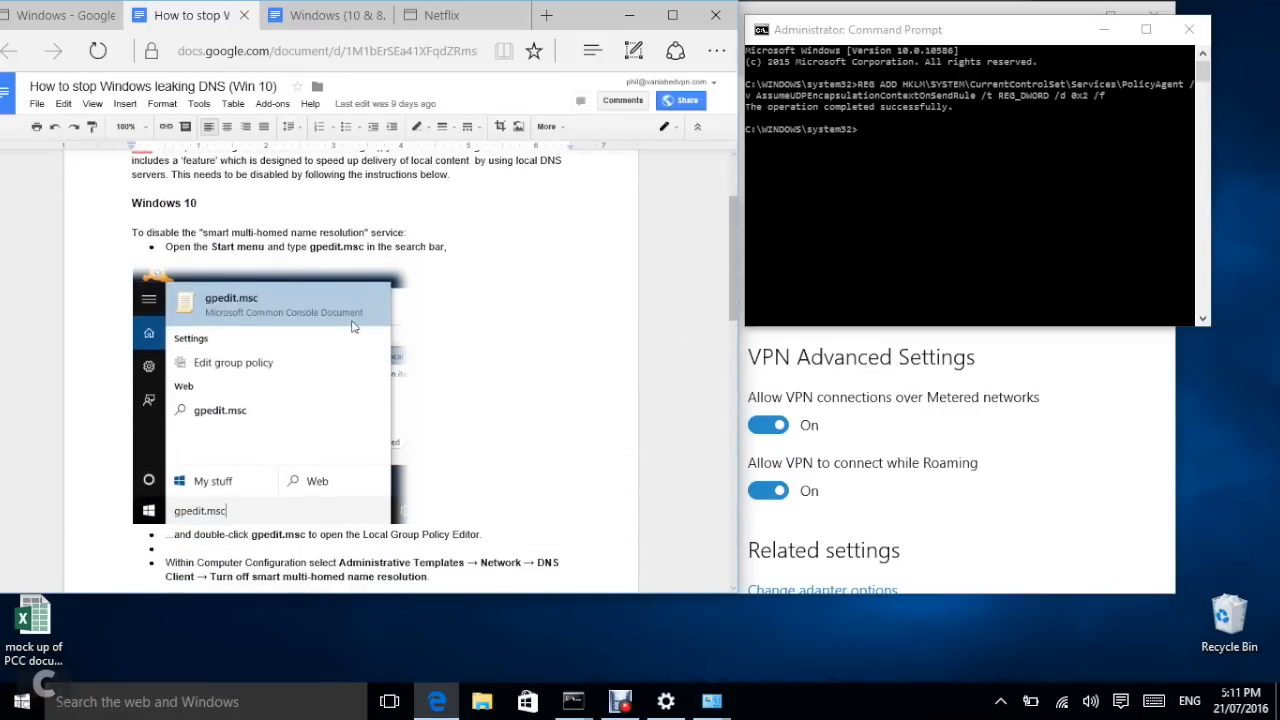
scroll(352, 326, down, 4)
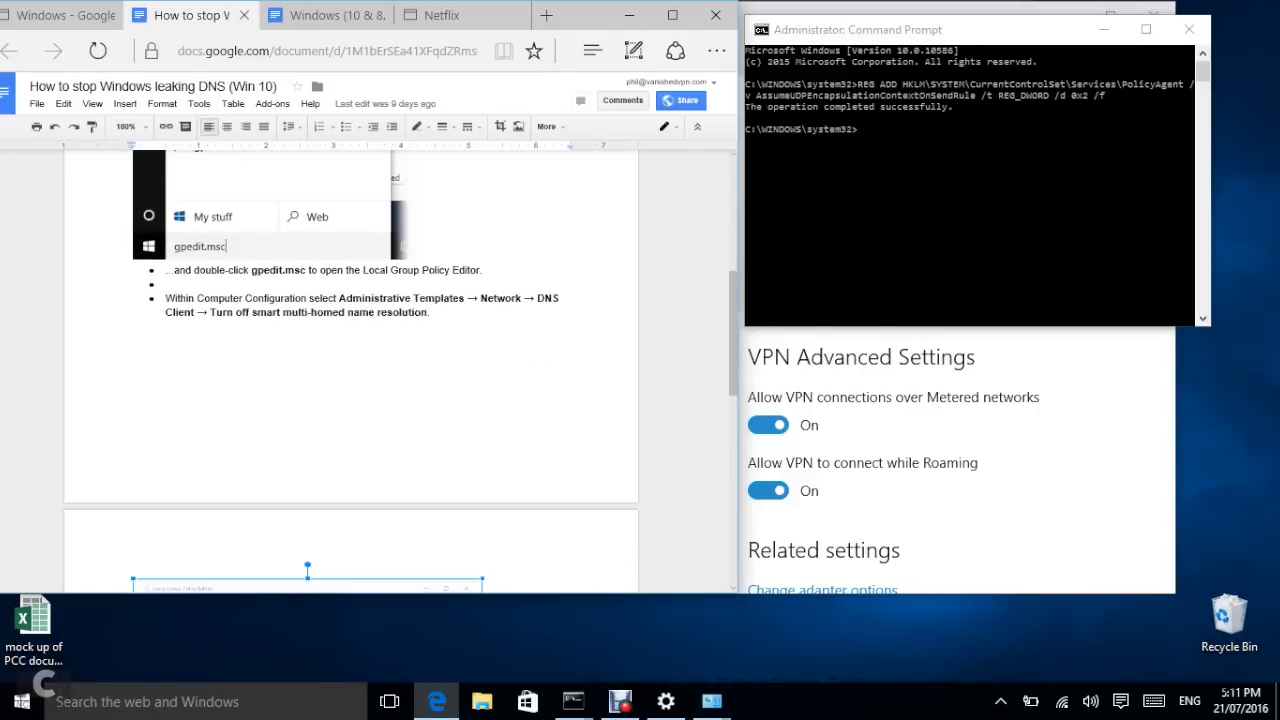
scroll(352, 195, up, 2)
scroll(352, 195, up, 3)
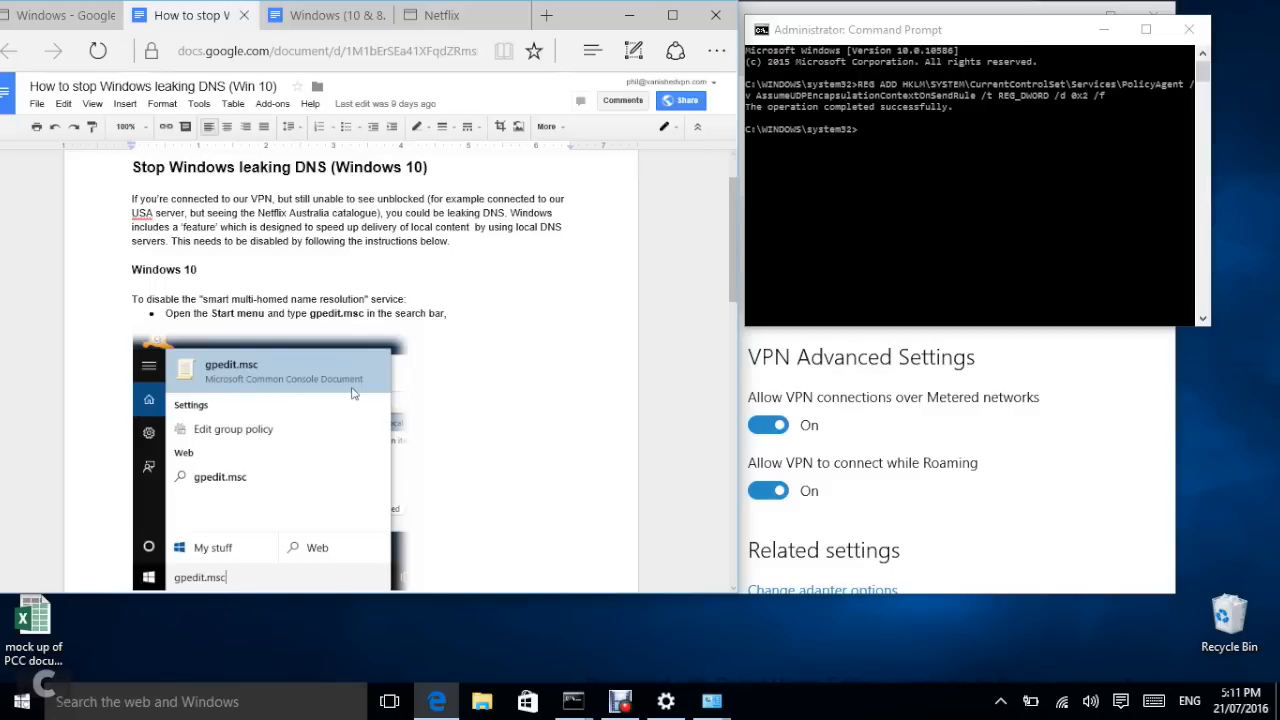
Step: Copy gpedit.msc from the guide and paste it into Windows search
key(ctrl+shift+Right)
key(ctrl+shift+Right)
key(ctrl+c)
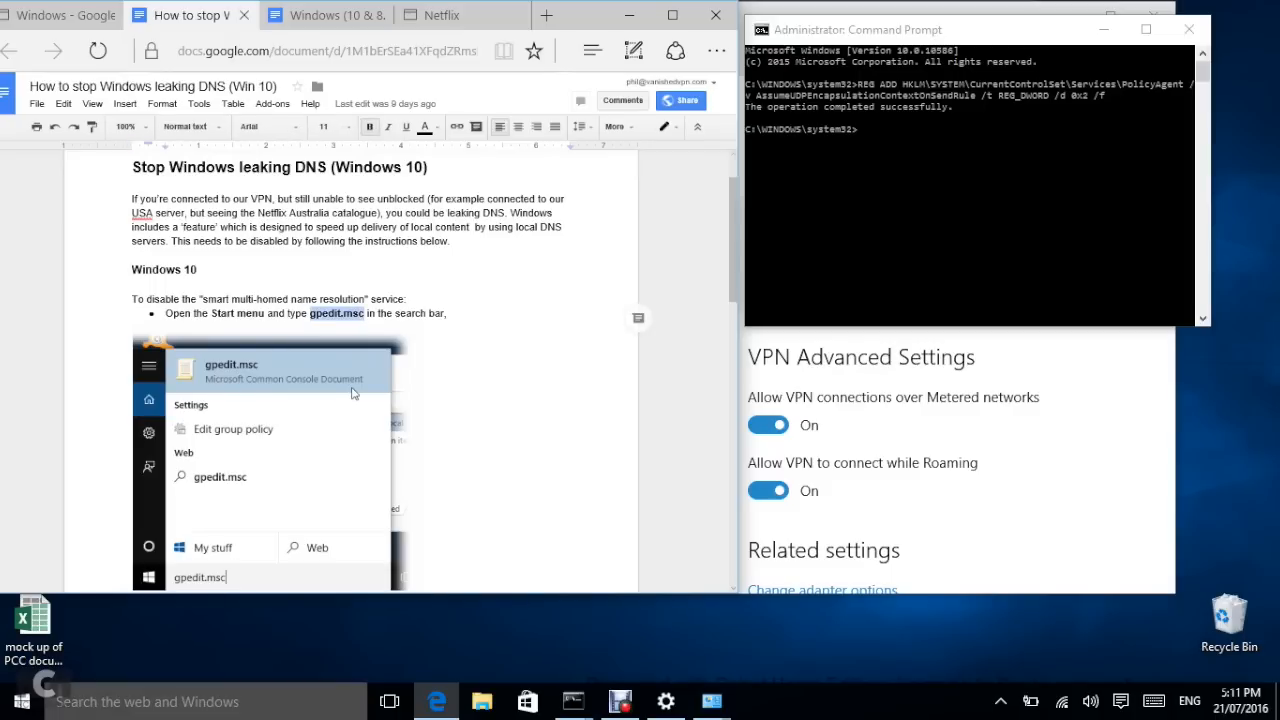
click(57, 700)
key(ctrl+v)
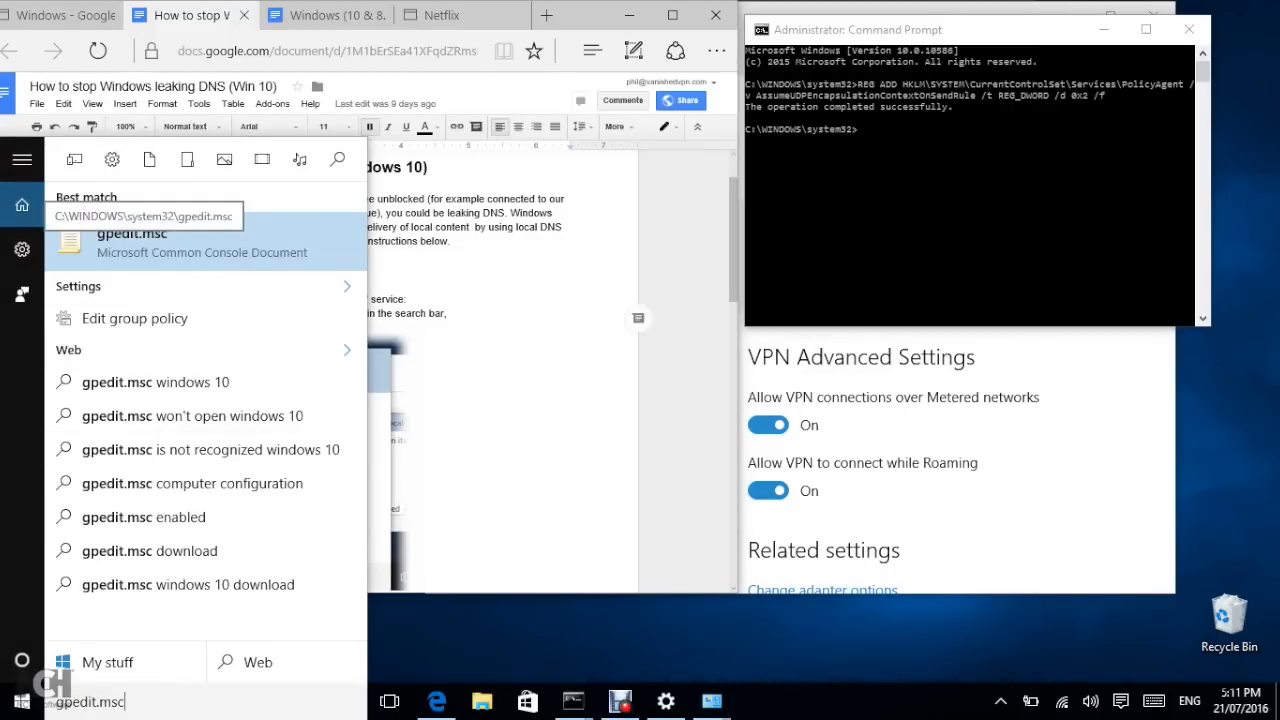
Step: Launch gpedit.msc and place the Local Group Policy Editor beside the guide
click(144, 243)
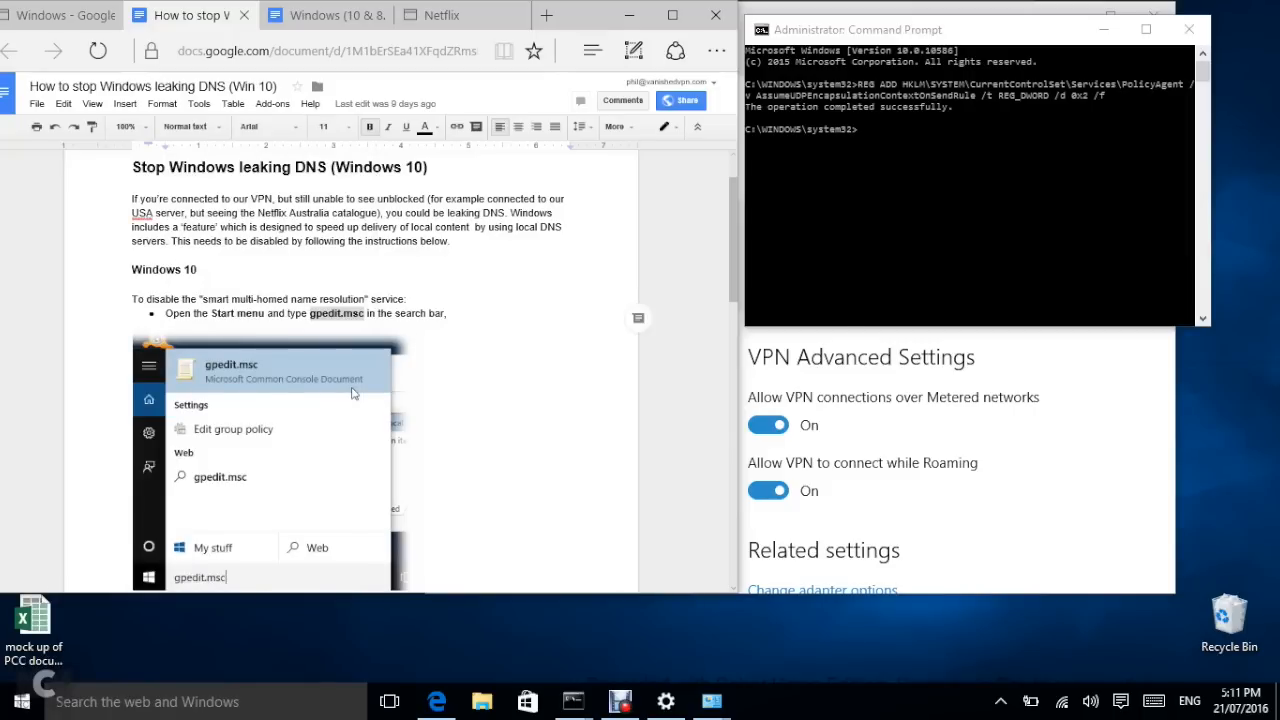
drag(450, 158, 1005, 36)
scroll(350, 370, down, 5)
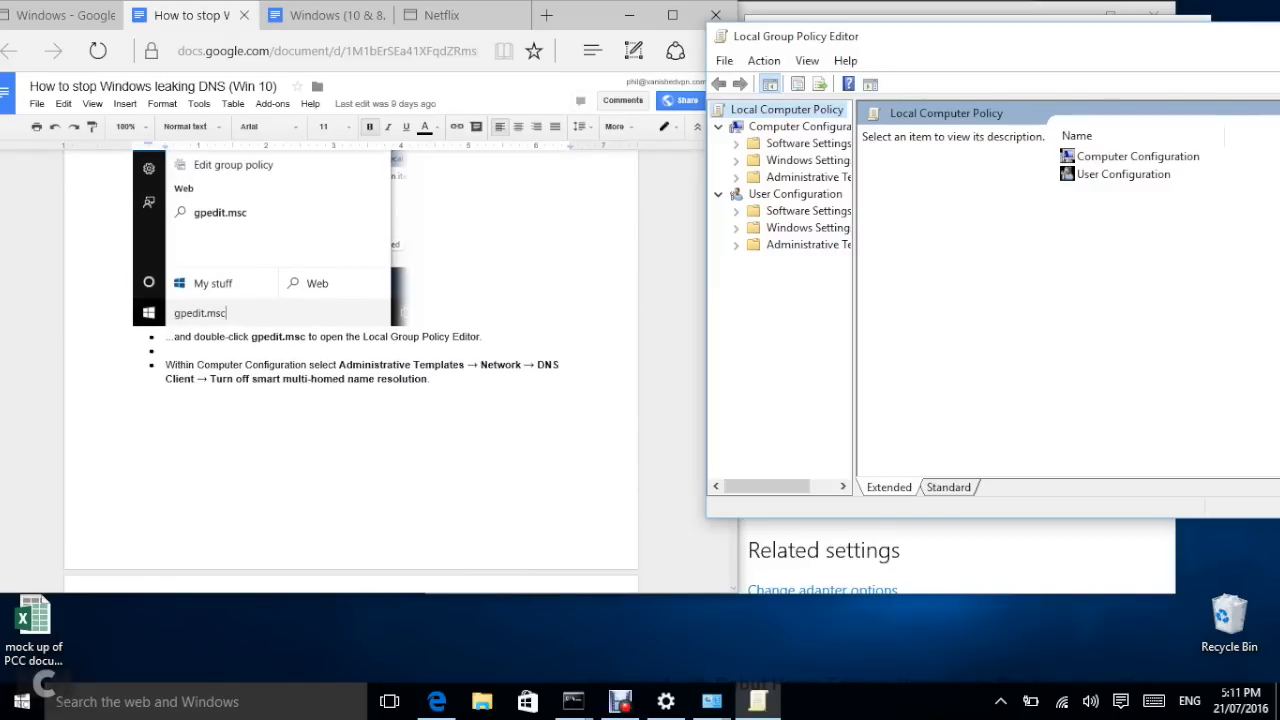
scroll(351, 363, down, 1)
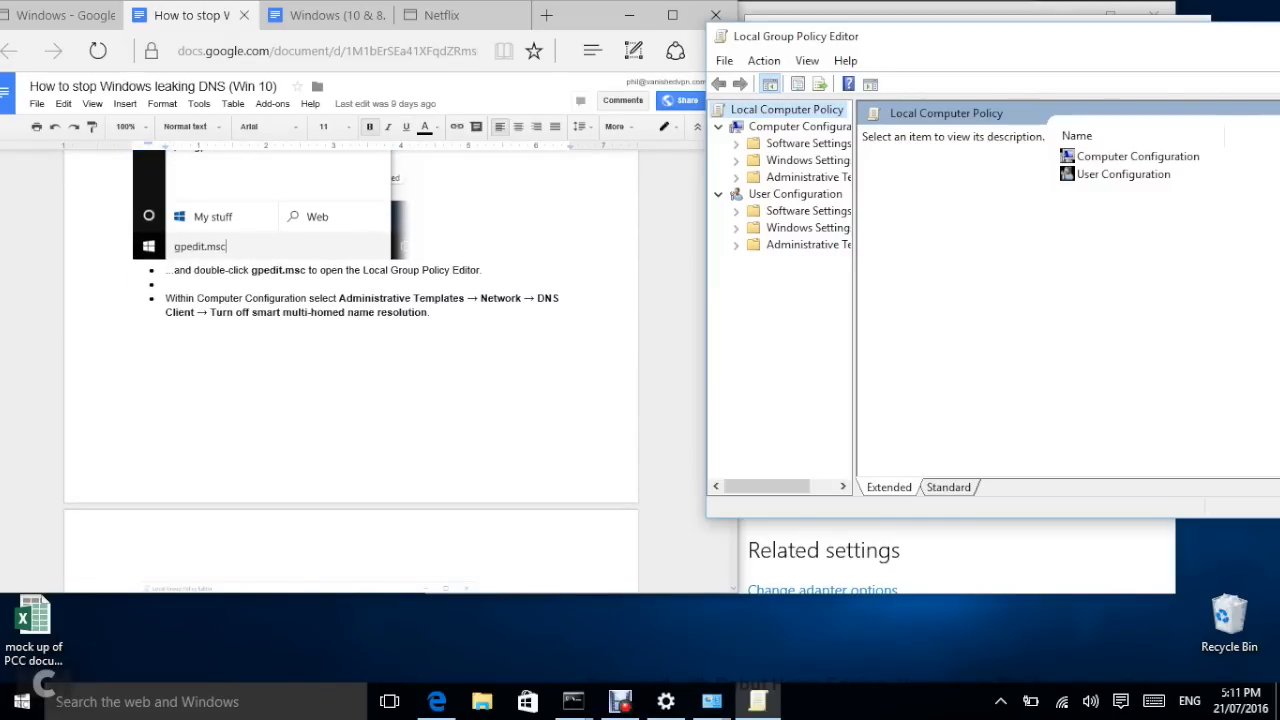
scroll(352, 196, up, 3)
scroll(352, 196, down, 2)
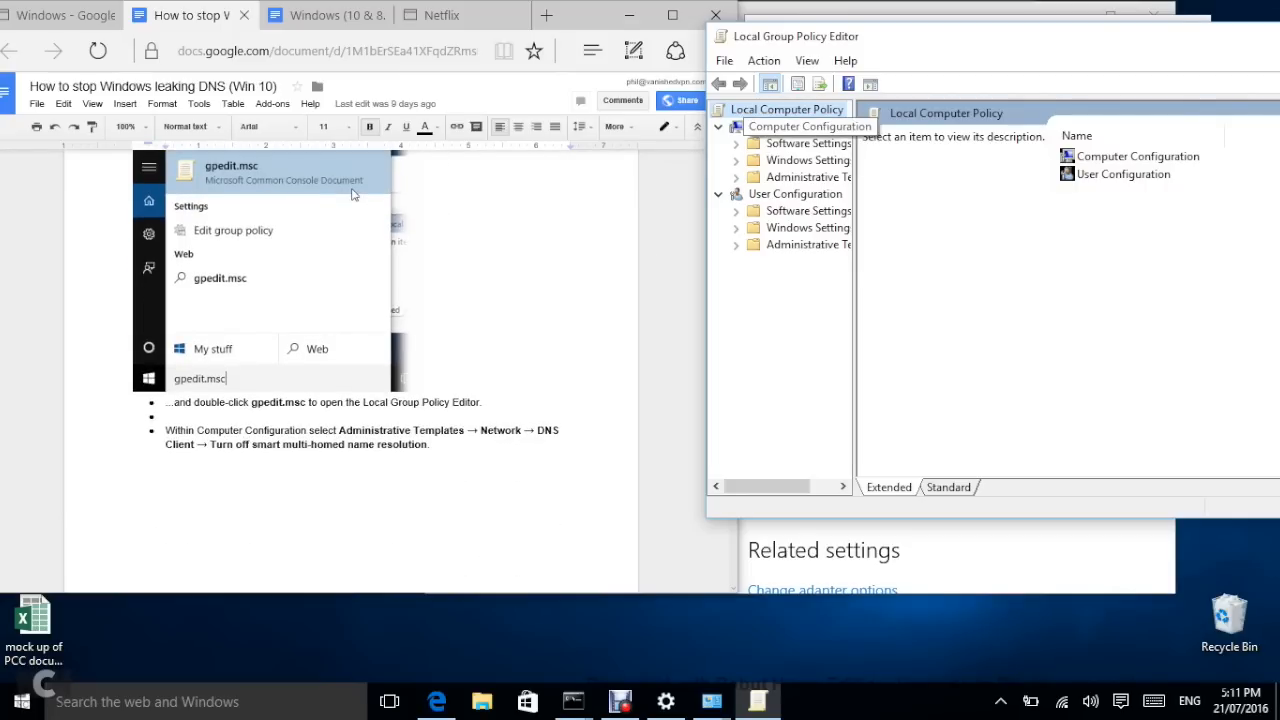
Step: Navigate to Computer Configuration > Administrative Templates > Network > DNS Client
click(740, 127)
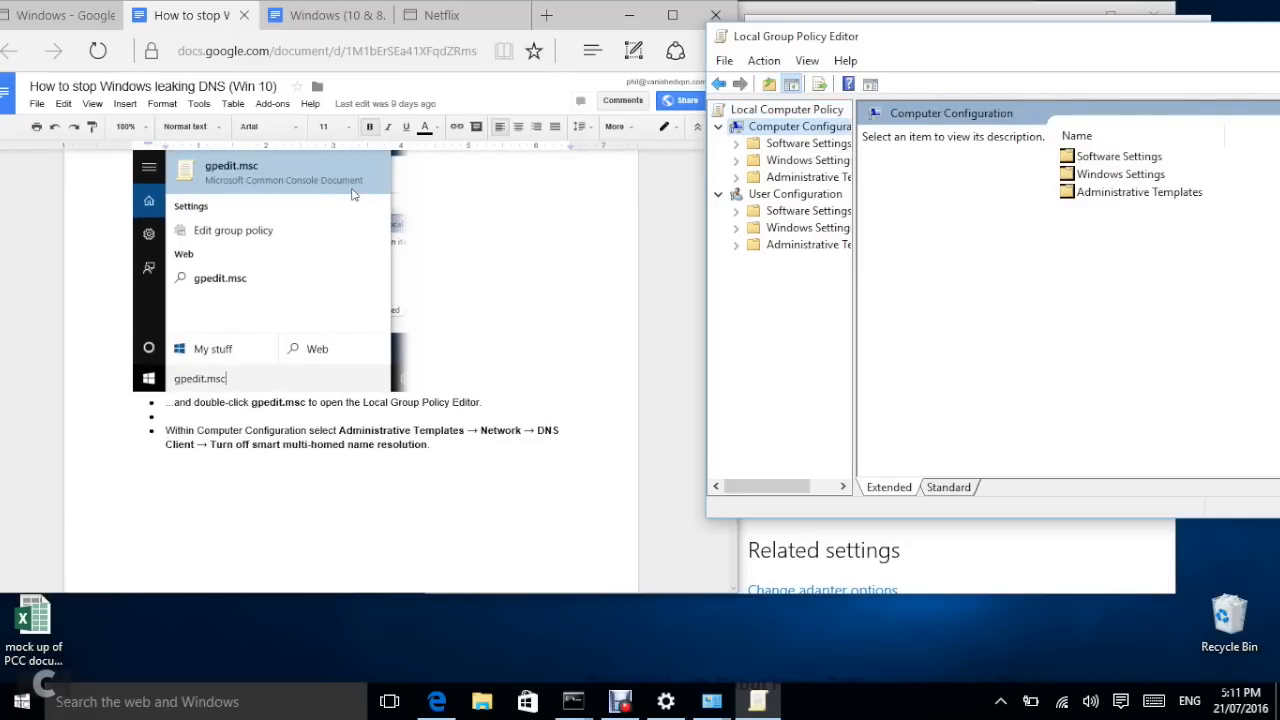
double_click(1139, 192)
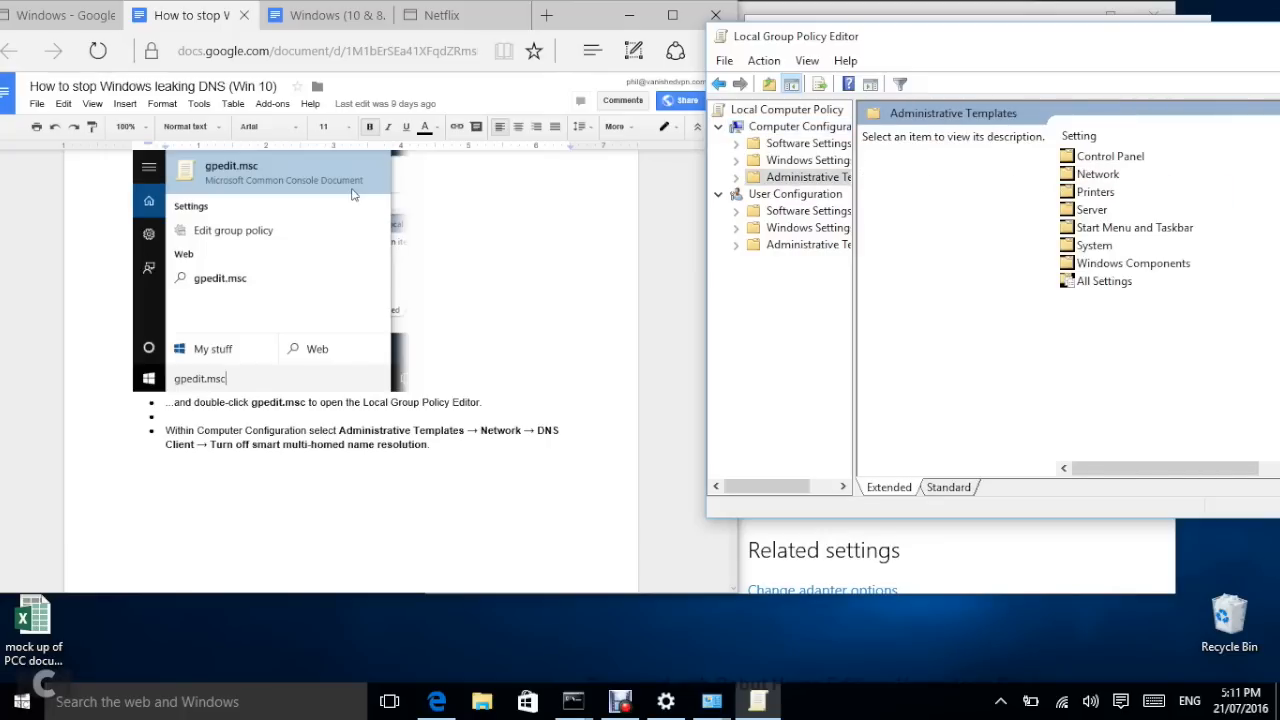
double_click(1098, 174)
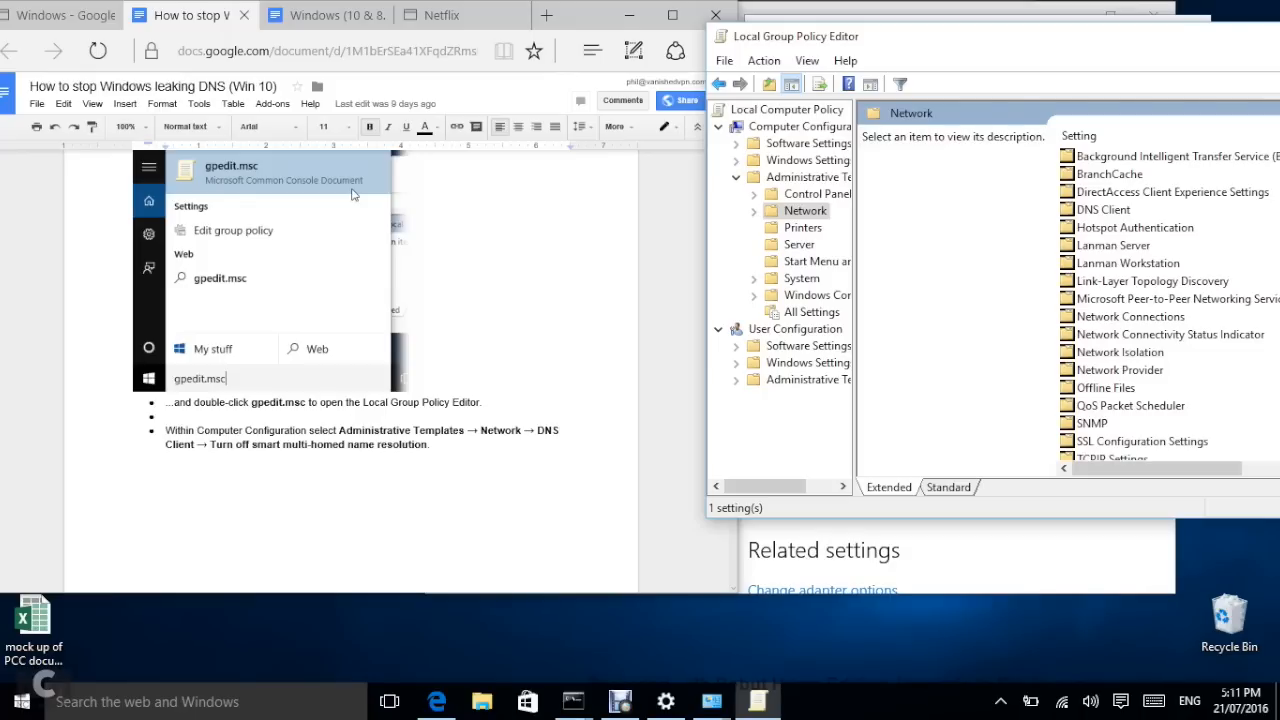
double_click(1103, 210)
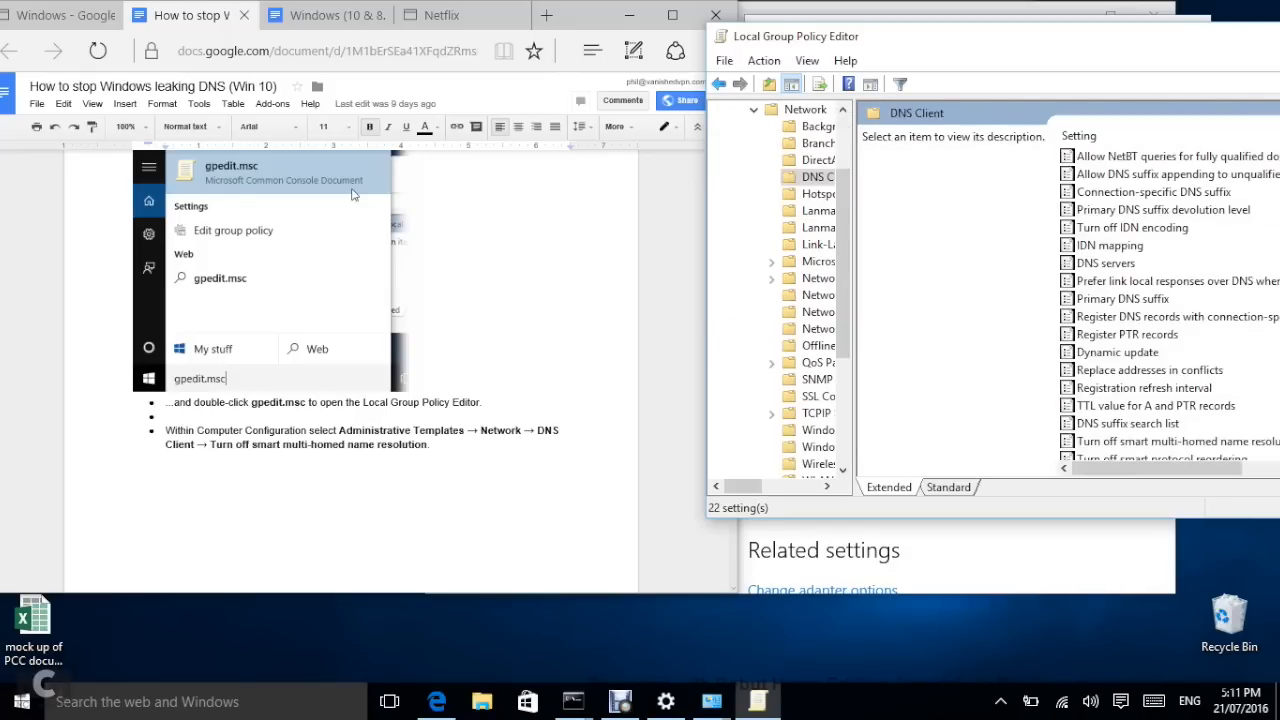
drag(1000, 36, 813, 39)
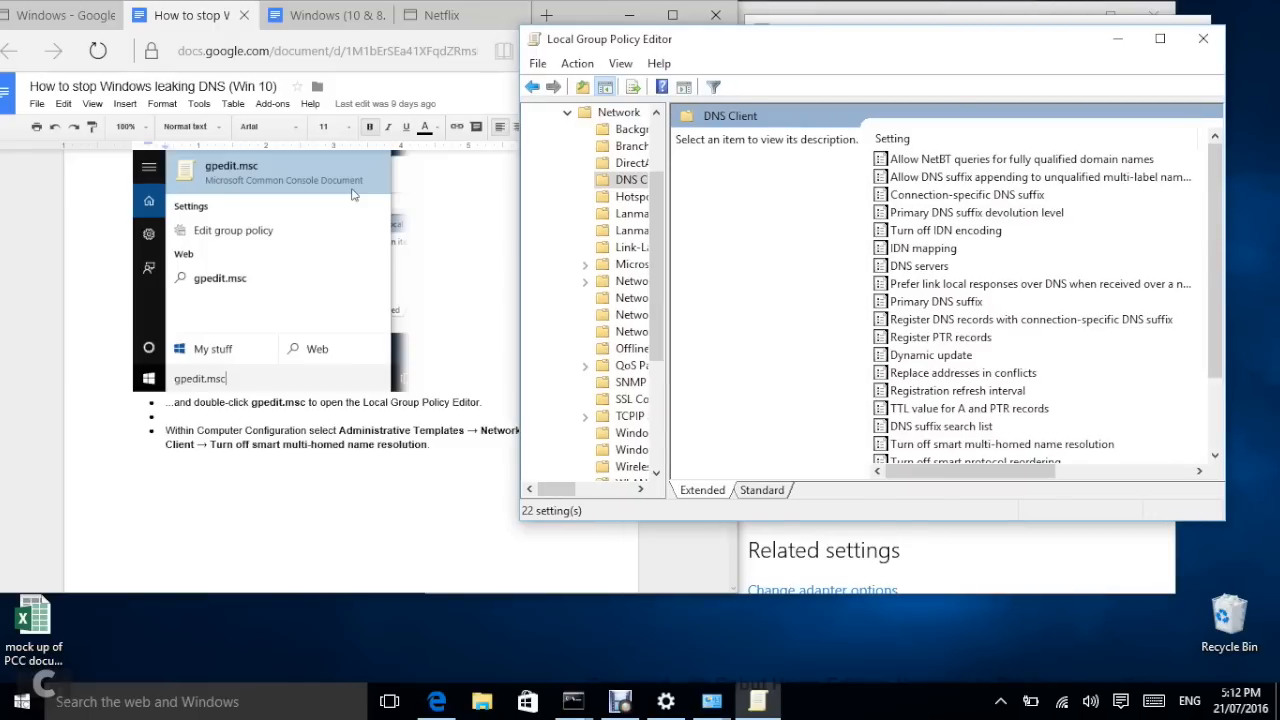
Step: Set 'Turn off smart multi-homed name resolution' to Enabled, apply it, and widen the editor to show State
drag(860, 39, 665, 33)
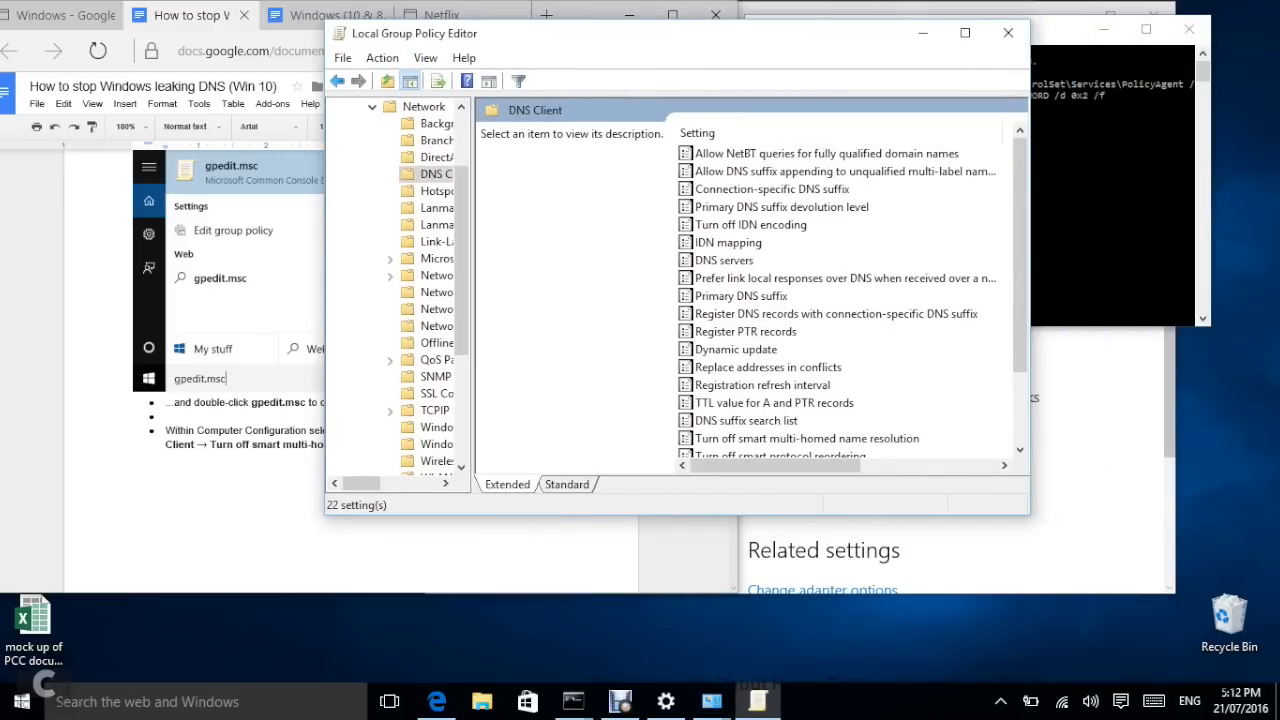
drag(700, 515, 700, 626)
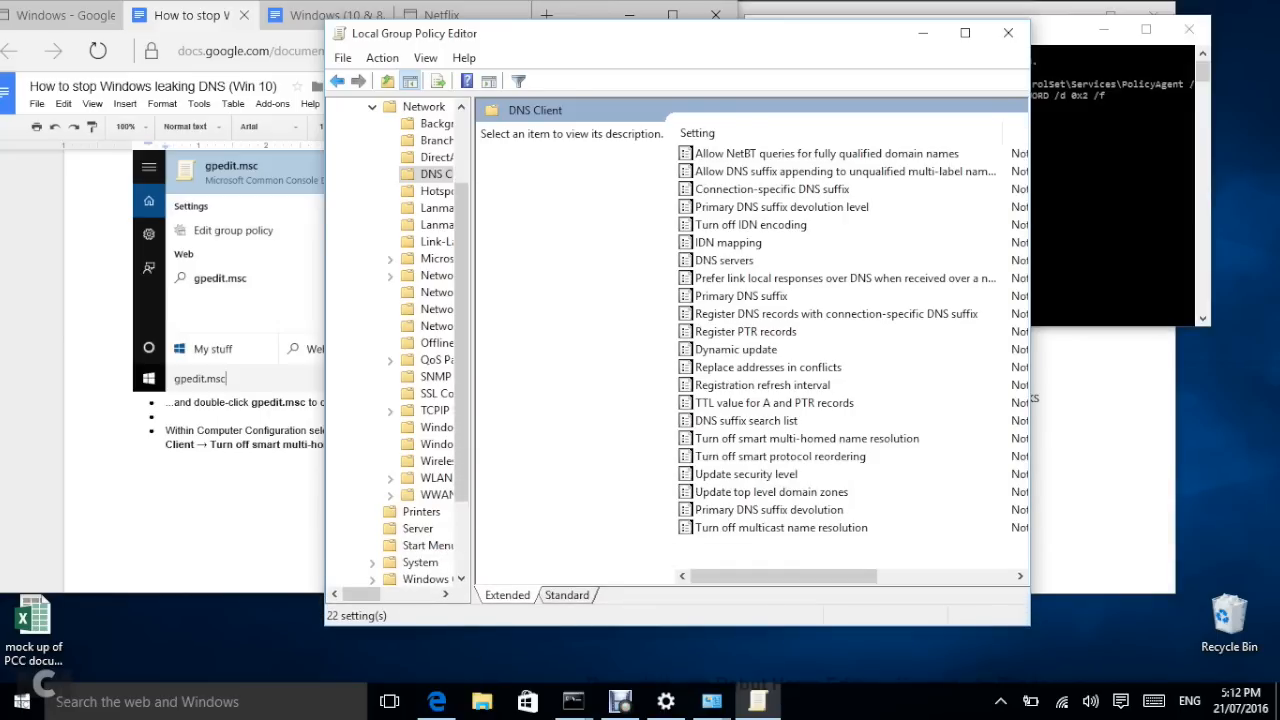
double_click(807, 439)
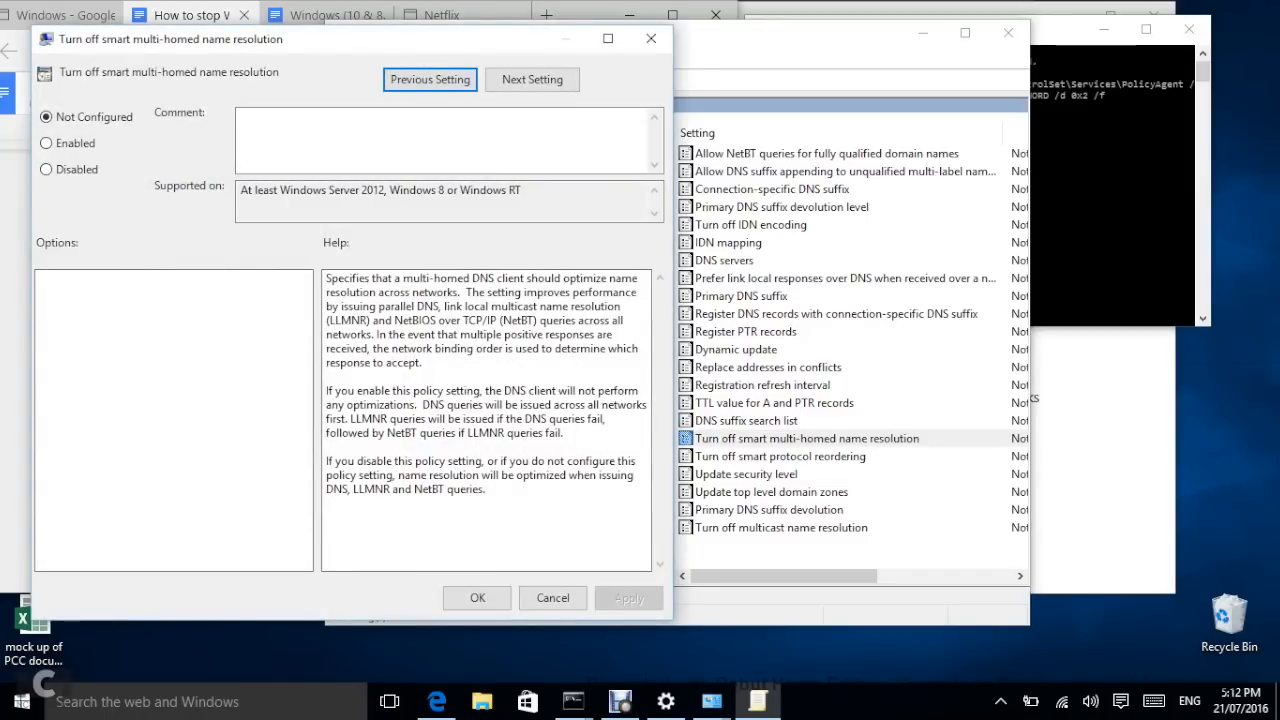
click(46, 143)
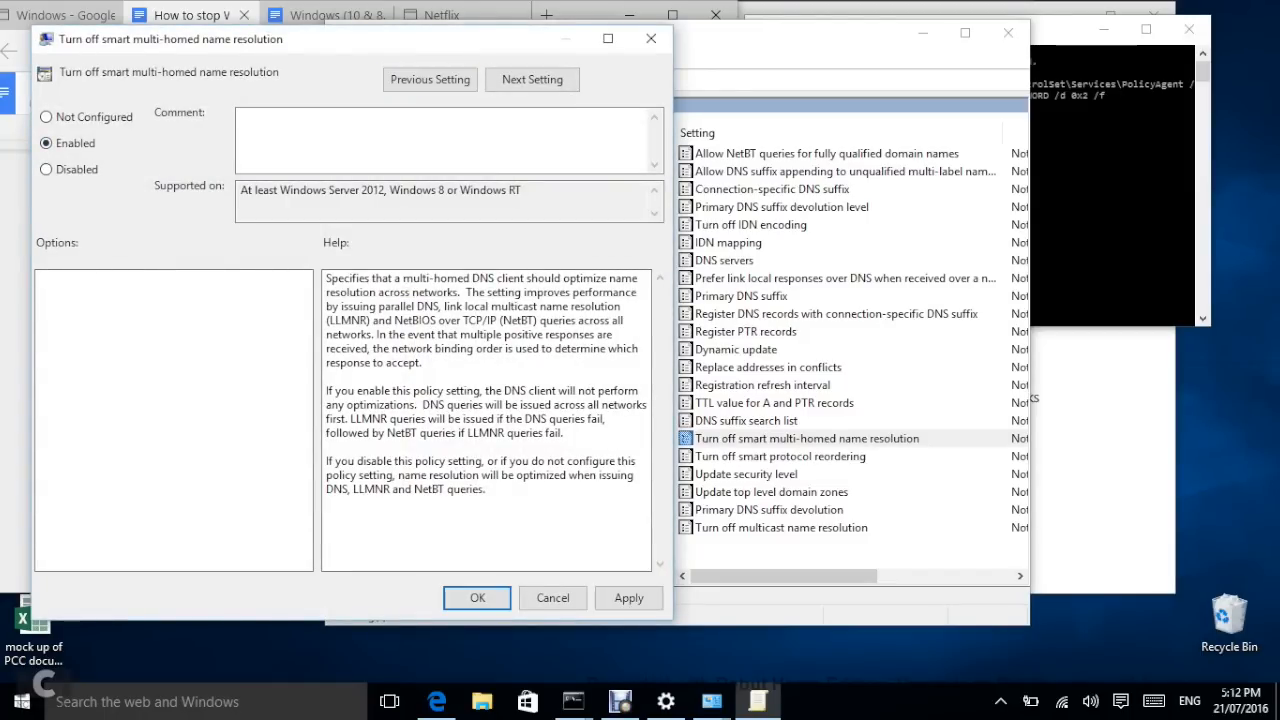
click(629, 598)
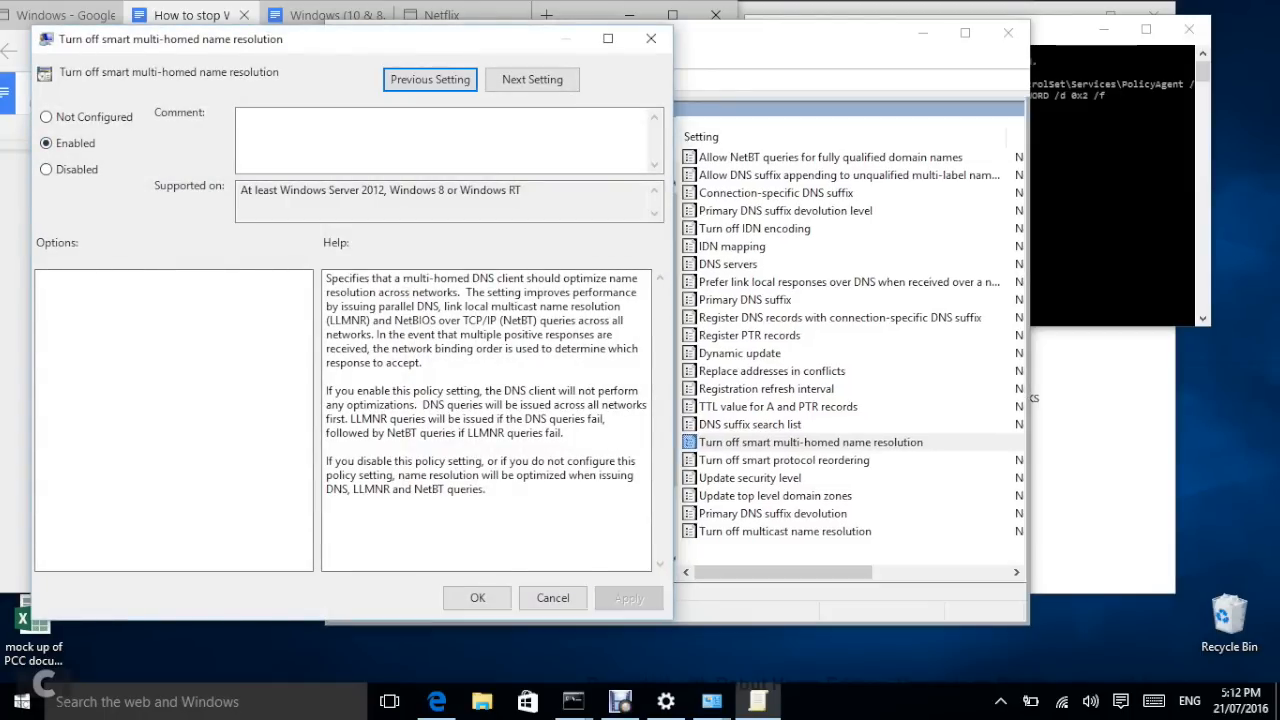
key(Return)
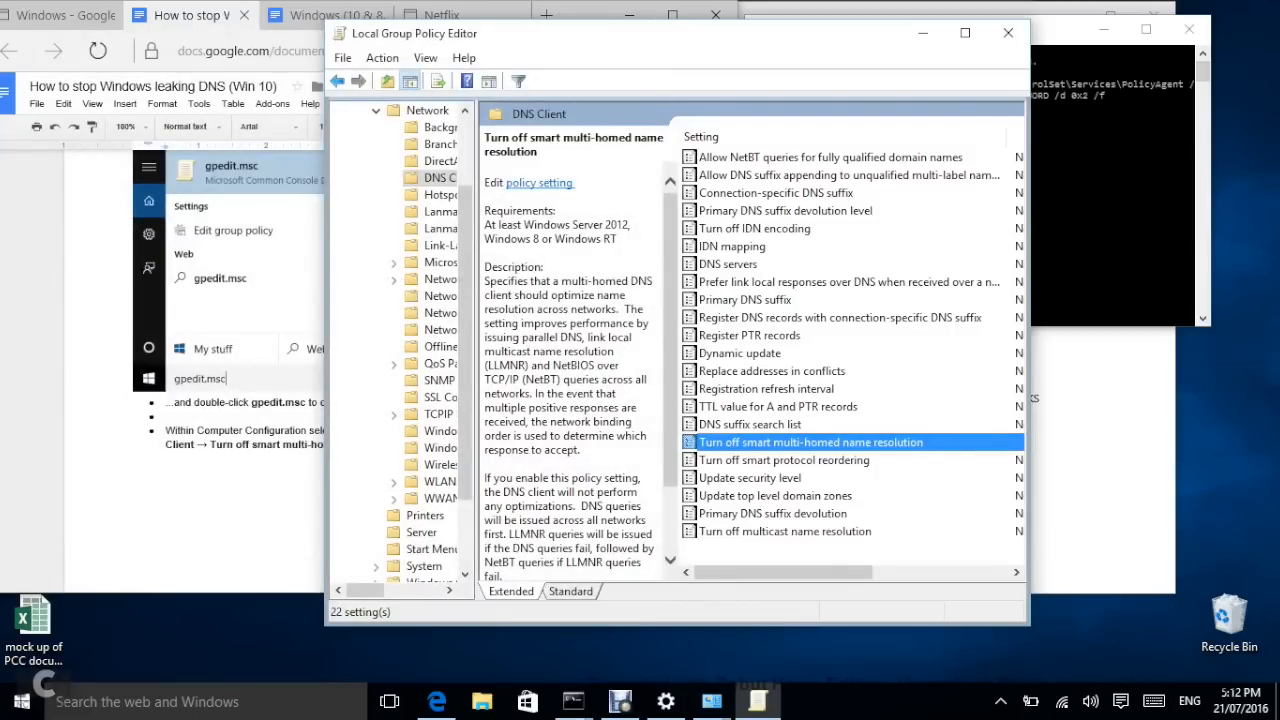
drag(1029, 350, 1211, 350)
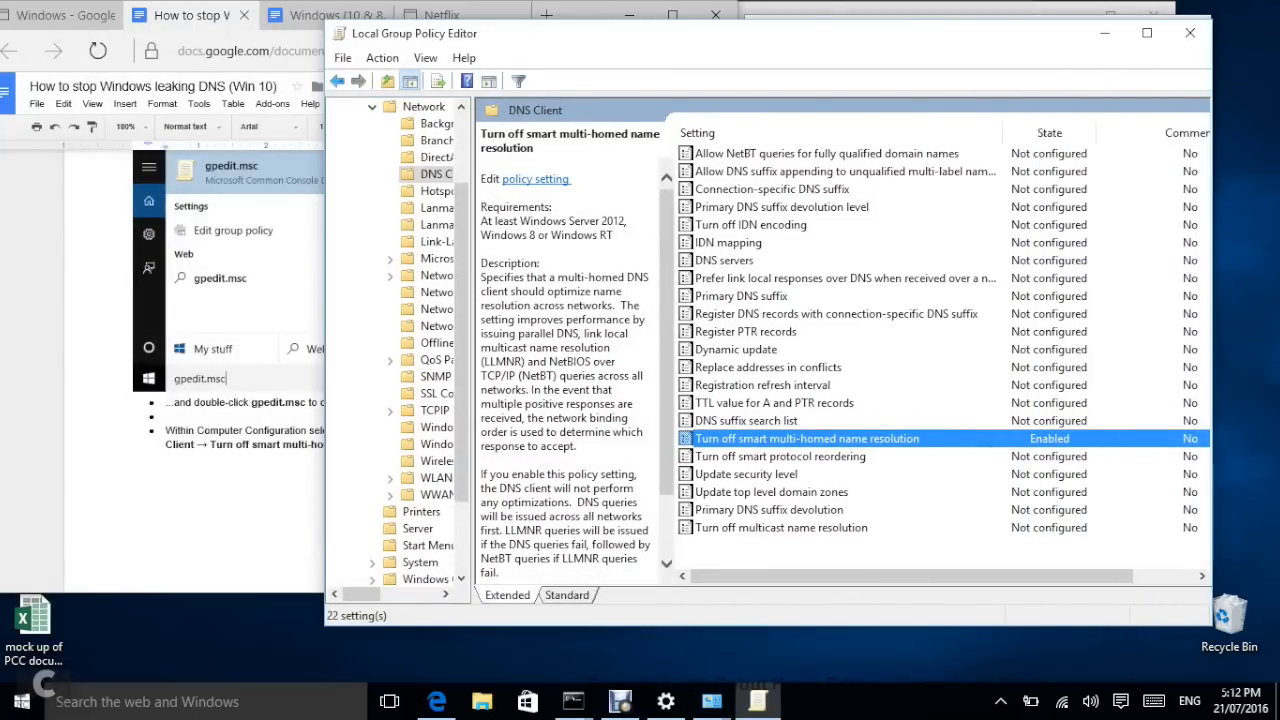
Step: Bring the Google Docs instructions in front of the Group Policy Editor
click(228, 444)
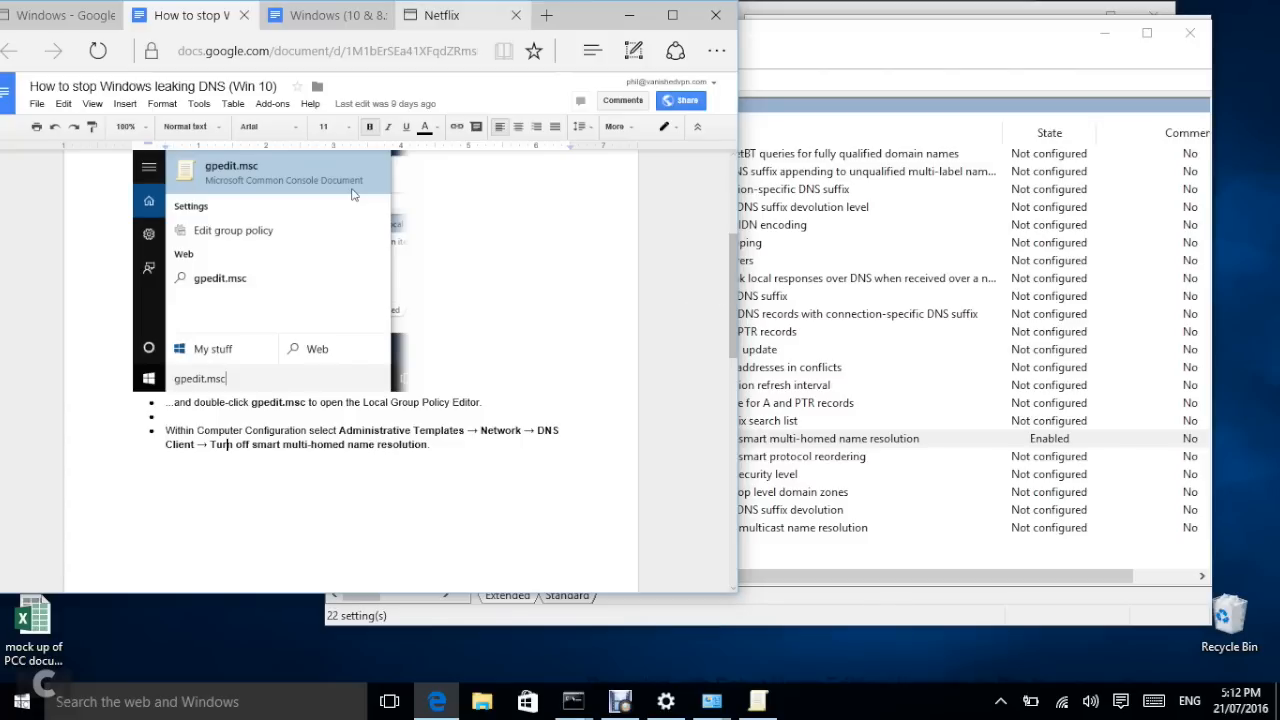
Step: Switch to the Netflix tab showing the minions search results
click(443, 15)
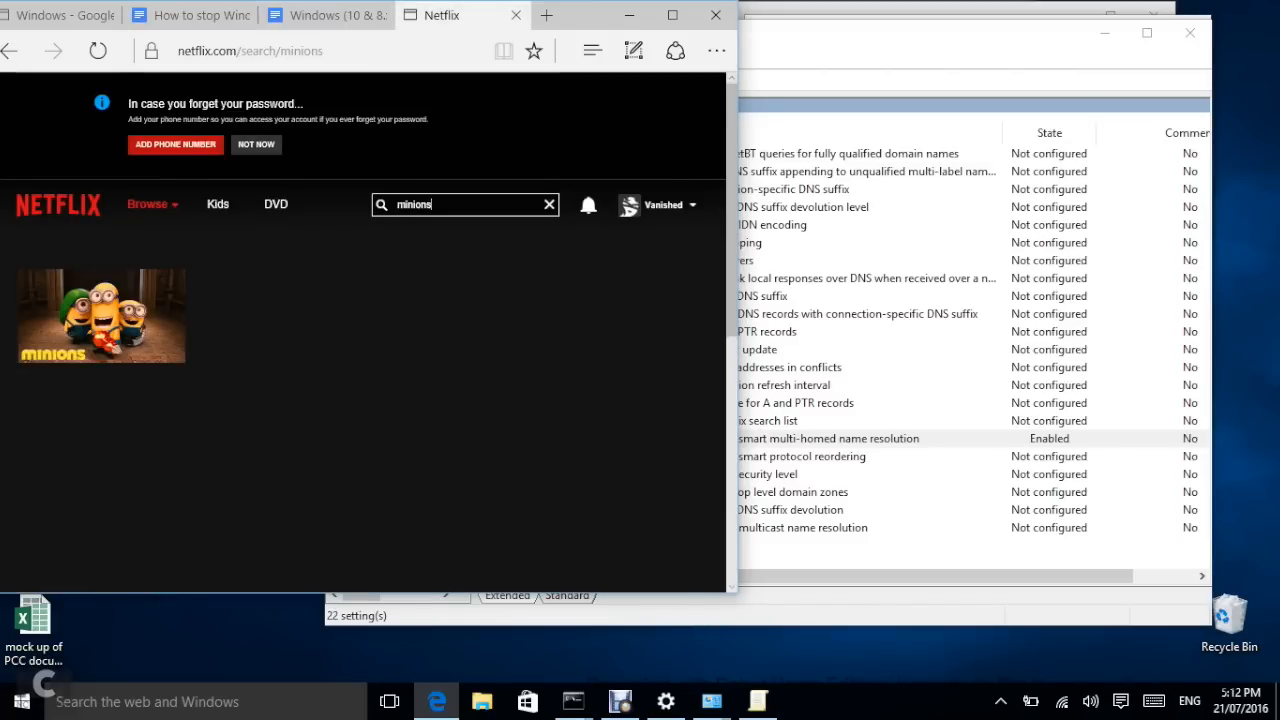